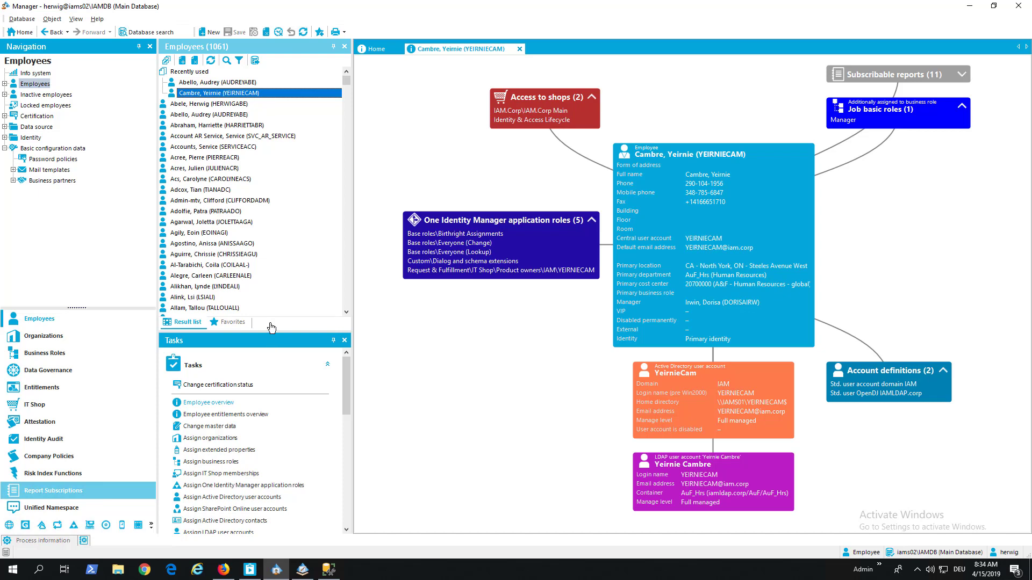
# Sign in to the Web Portal as the test employee by re-entering the password
pyautogui.click(223, 570)
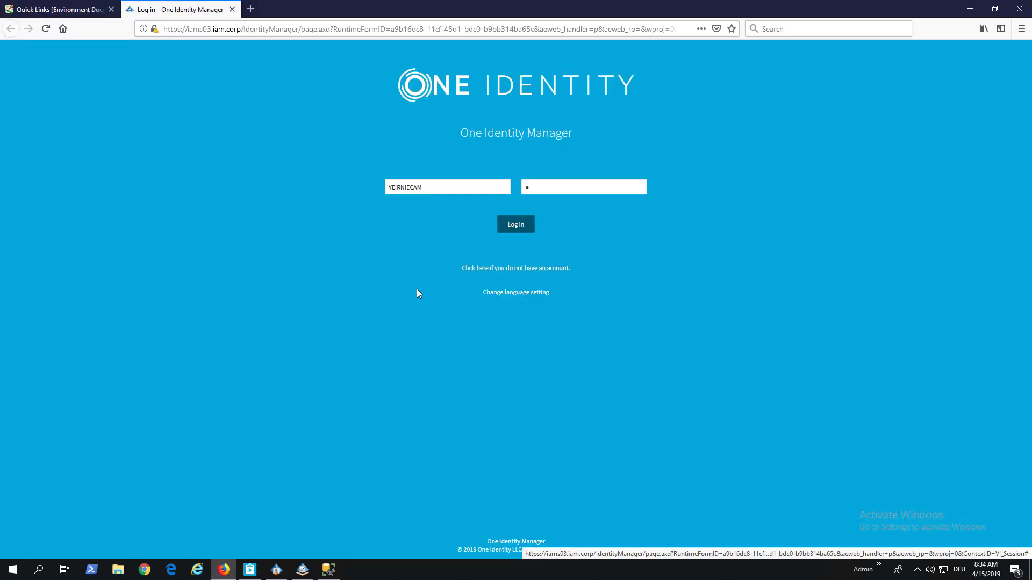
pyautogui.click(537, 186)
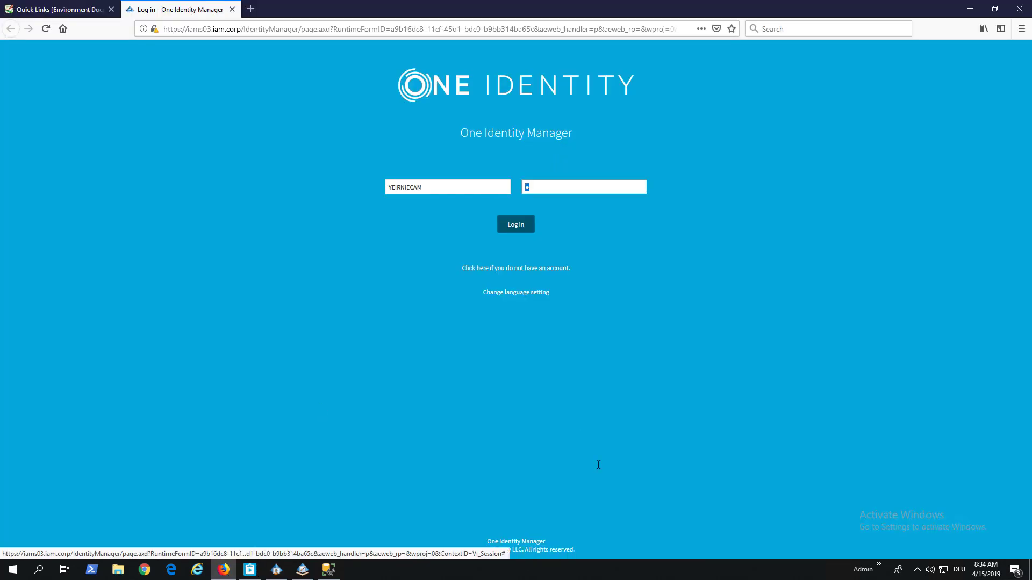
pyautogui.press('BackSpace')
pyautogui.write('•')
pyautogui.press('Return')
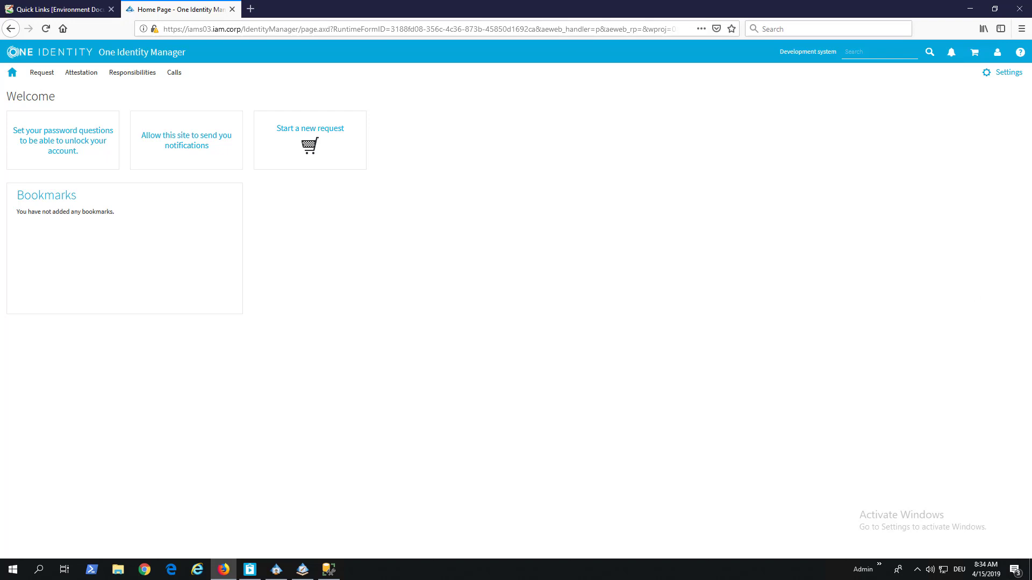
# Log the test employee off the Web Portal and confirm
pyautogui.click(997, 53)
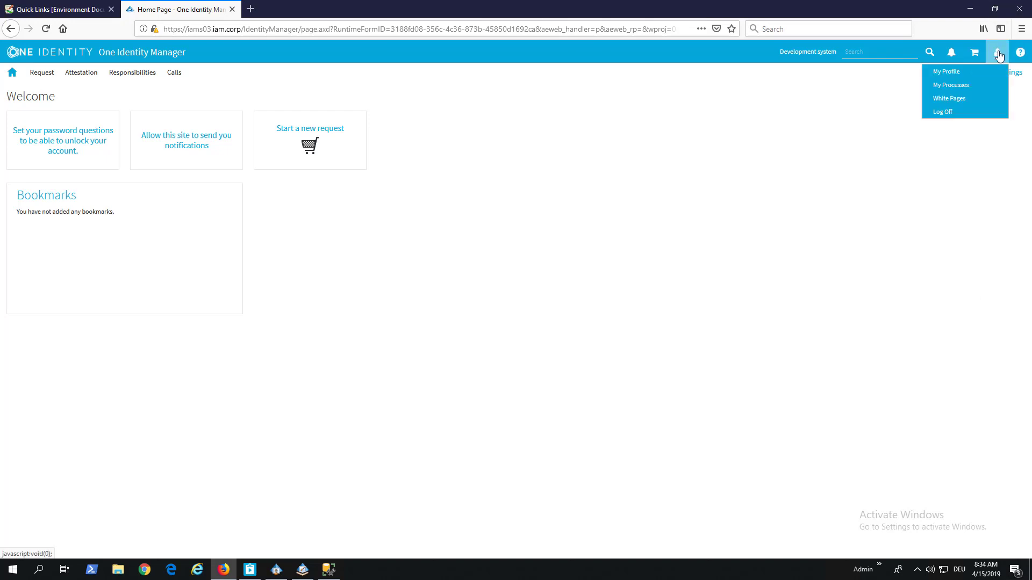
pyautogui.click(944, 113)
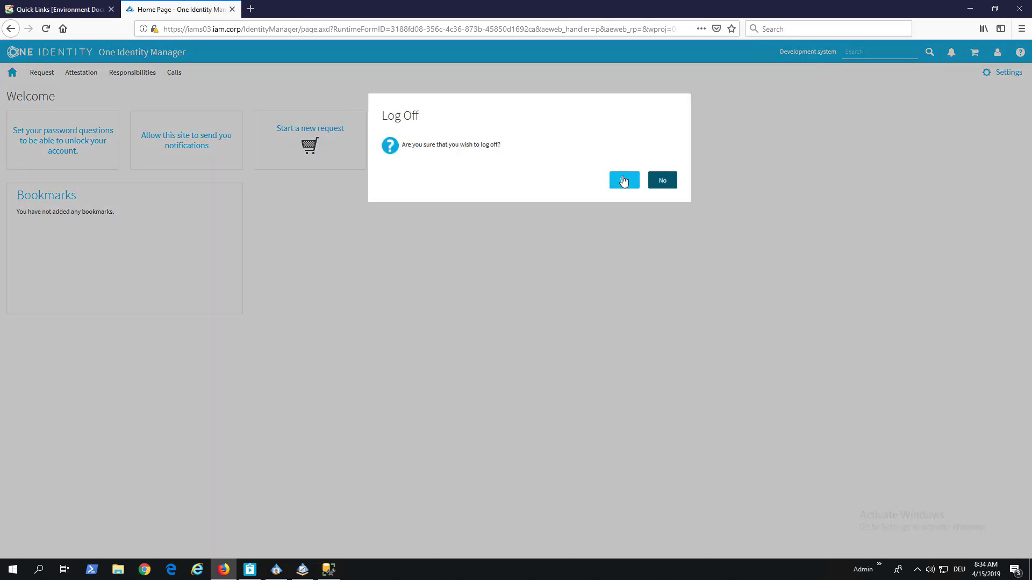
pyautogui.click(624, 181)
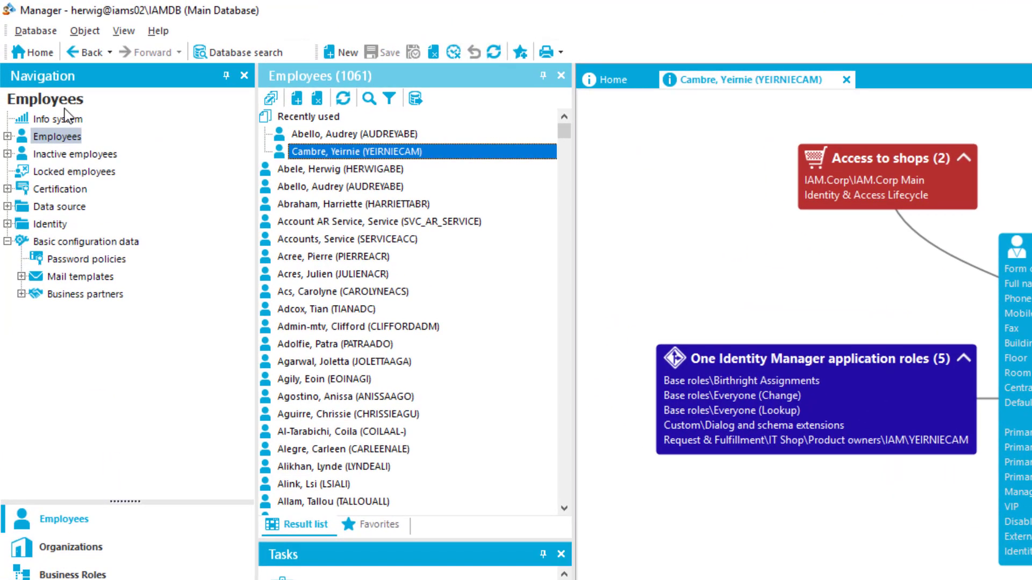
# Show the One Identity Manager password policy from Basic configuration data > Password policies
pyautogui.click(86, 259)
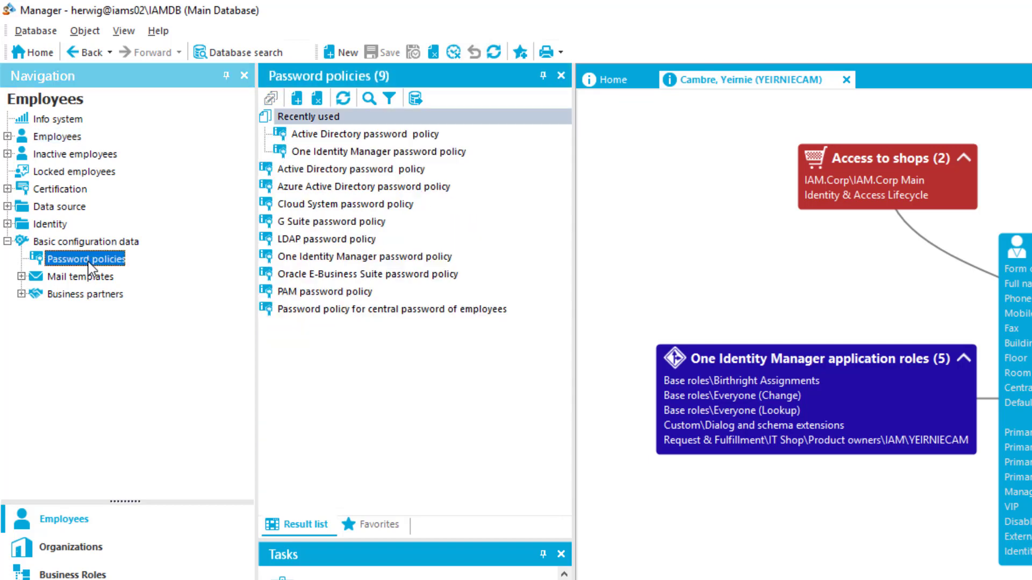
pyautogui.click(415, 258)
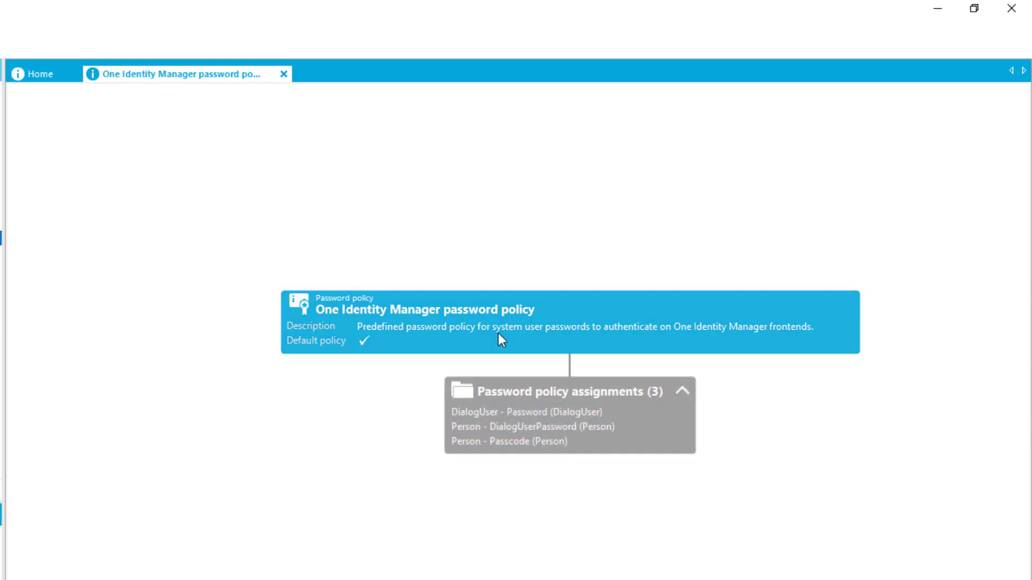
# Raise Max. failed logins to 6, uncheck Name properties denied, and save the policy
pyautogui.doubleClick(492, 311)
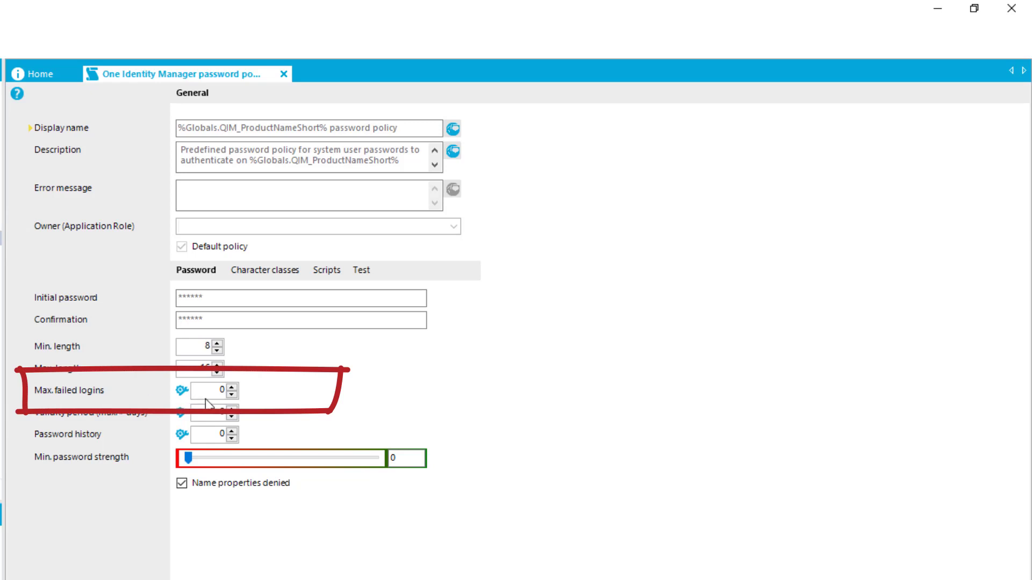
pyautogui.click(232, 388)
pyautogui.click(232, 388)
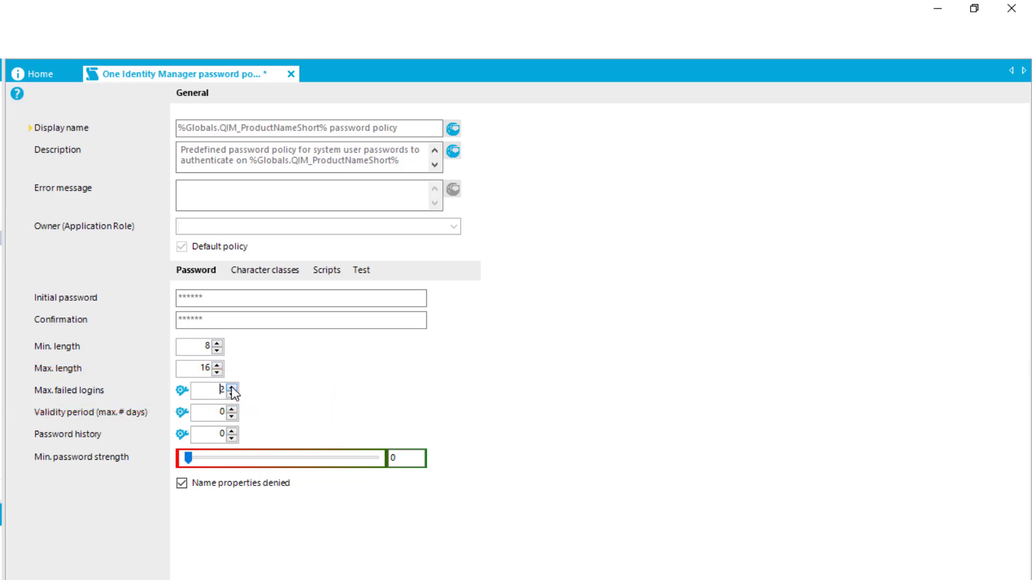
pyautogui.click(231, 387)
pyautogui.click(232, 388)
pyautogui.click(181, 483)
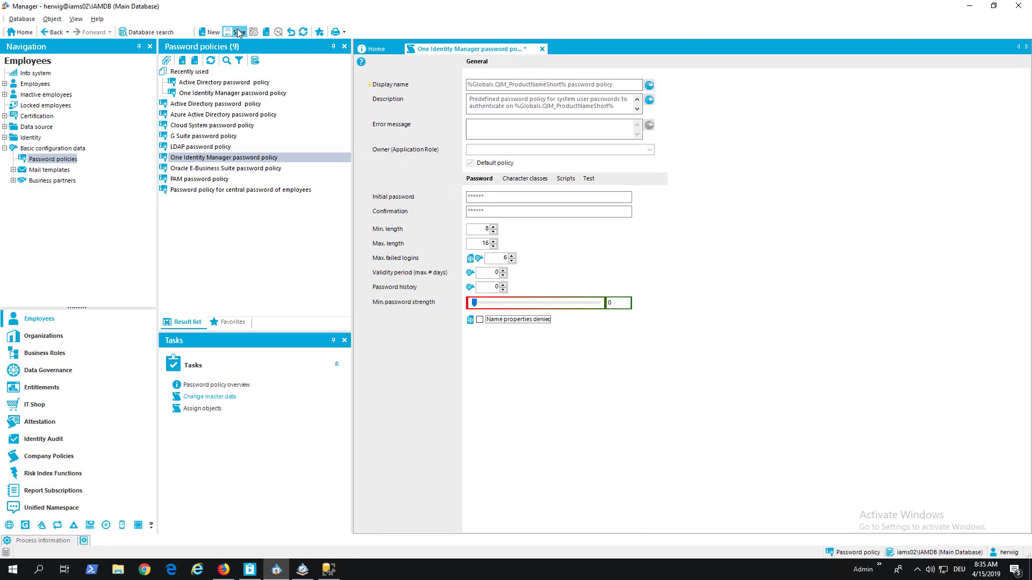
pyautogui.click(238, 33)
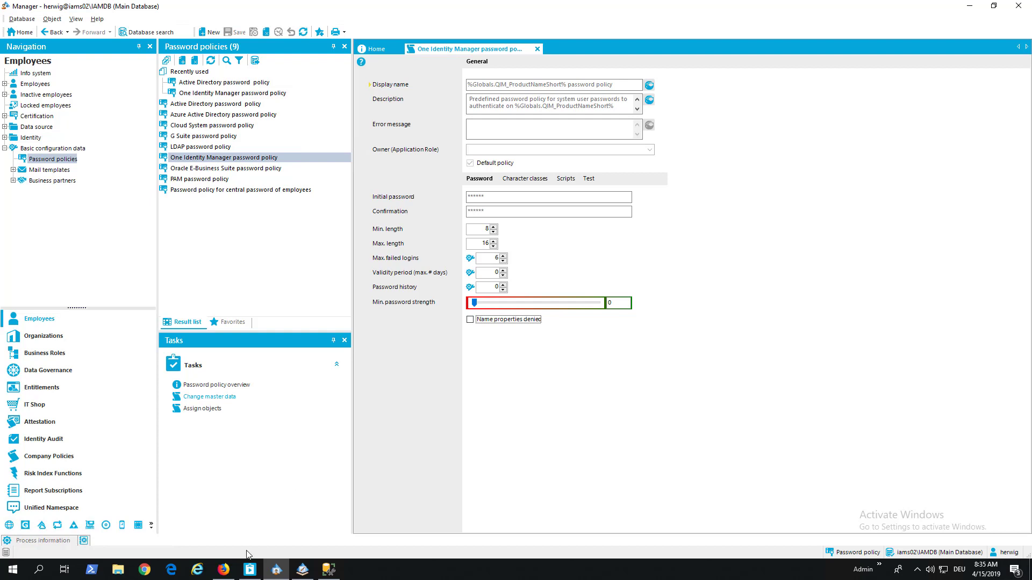
# Attempt Web Portal logins with the test employee's login name and wrong passwords three times
pyautogui.click(223, 569)
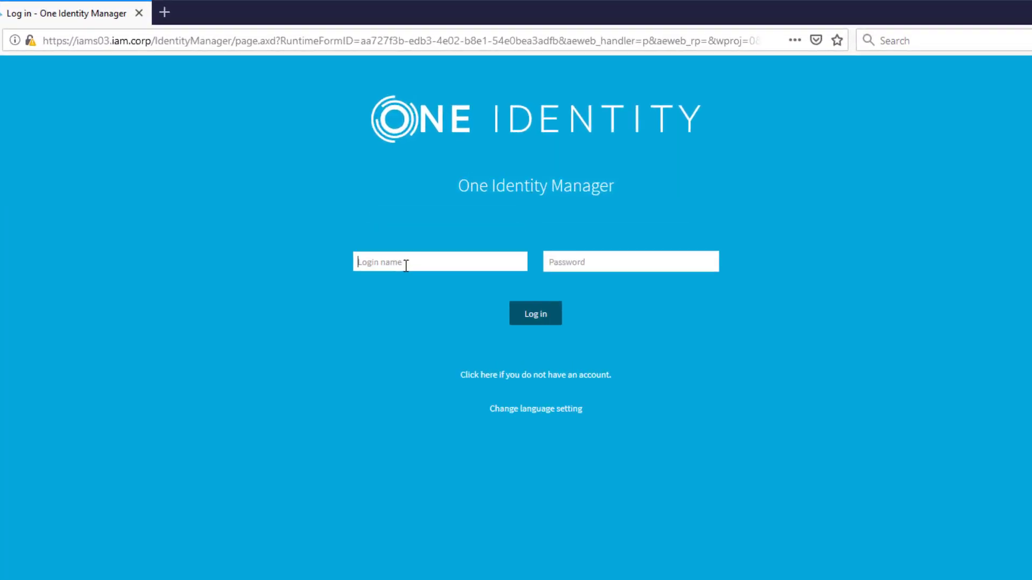
pyautogui.write('YEIRNIECAM')
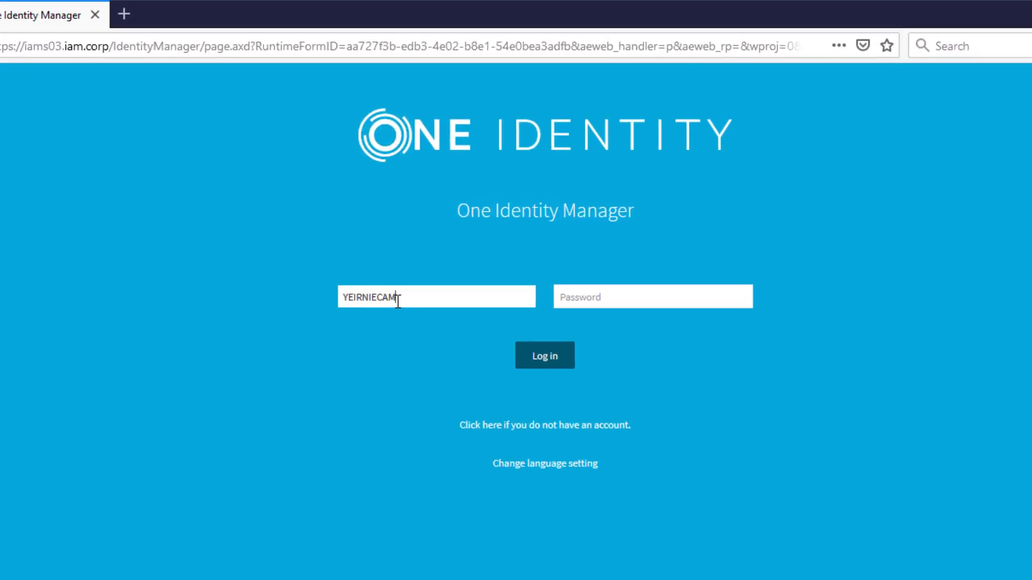
pyautogui.click(587, 294)
pyautogui.write('•••')
pyautogui.click(542, 363)
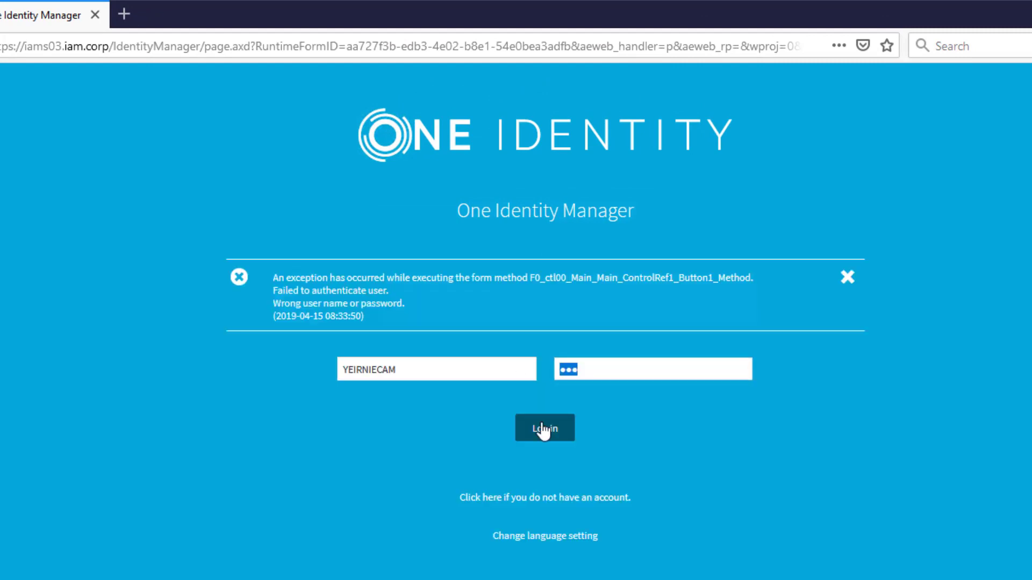
pyautogui.click(553, 437)
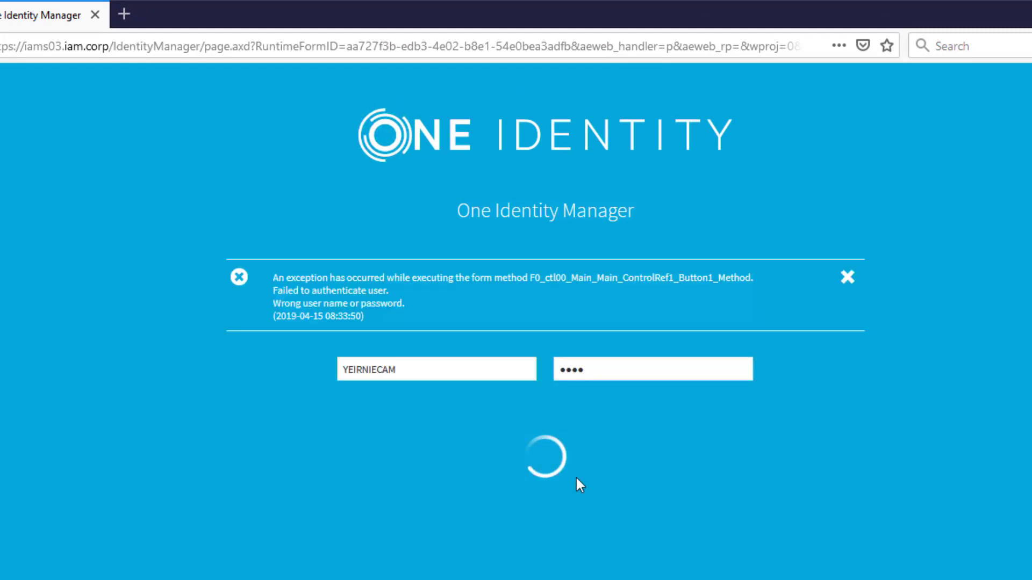
pyautogui.write('••')
pyautogui.click(532, 429)
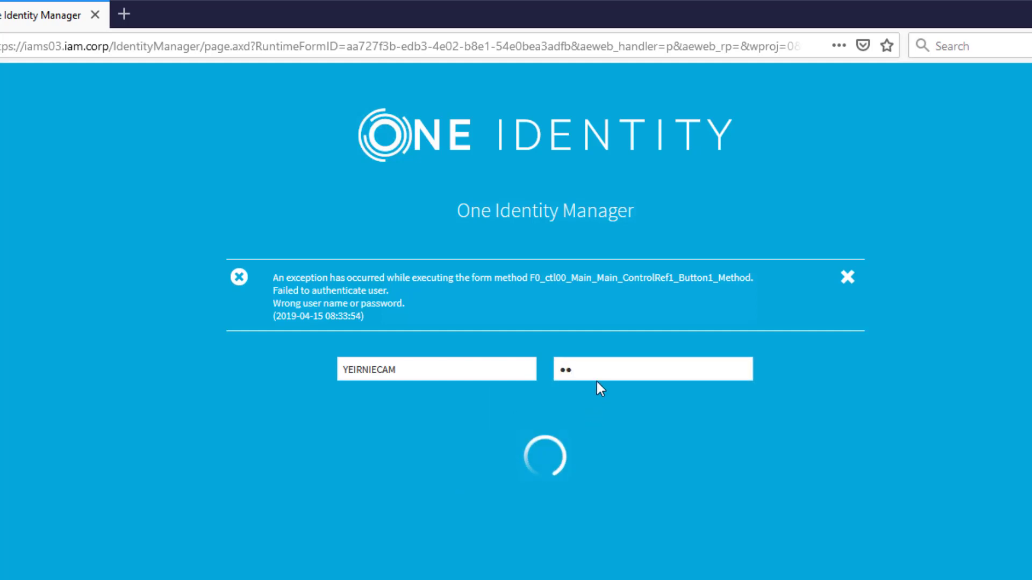
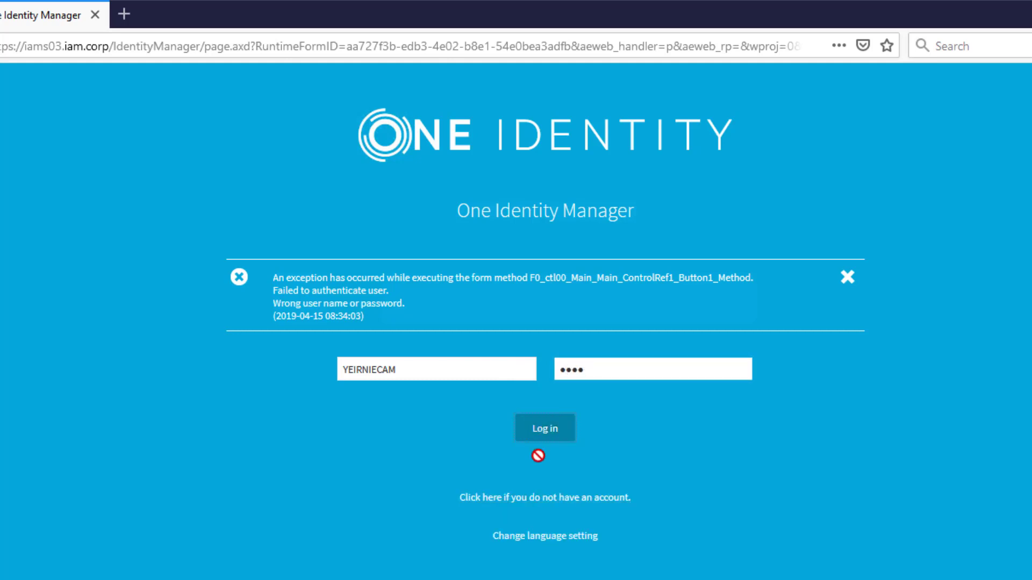
# Retry the Web Portal login with another wrong password, so the login is refused as locked
pyautogui.click(846, 278)
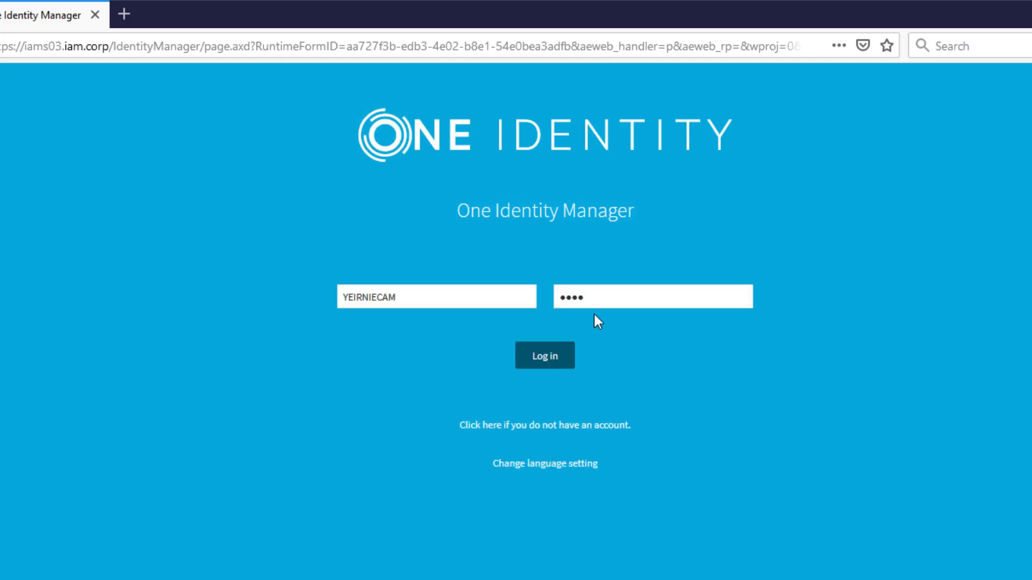
pyautogui.moveTo(596, 298); pyautogui.dragTo(477, 308)
pyautogui.write('••')
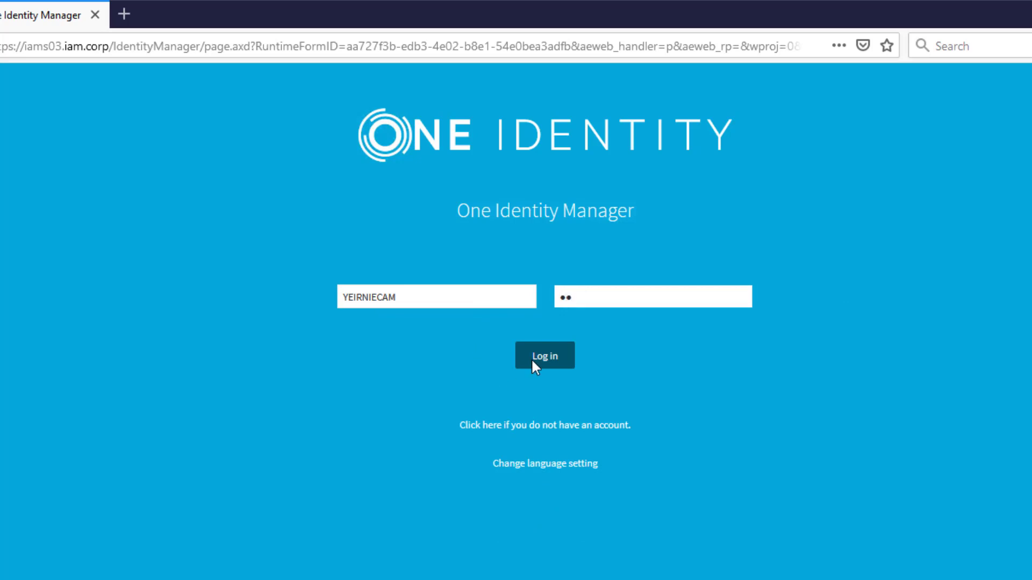
pyautogui.click(533, 362)
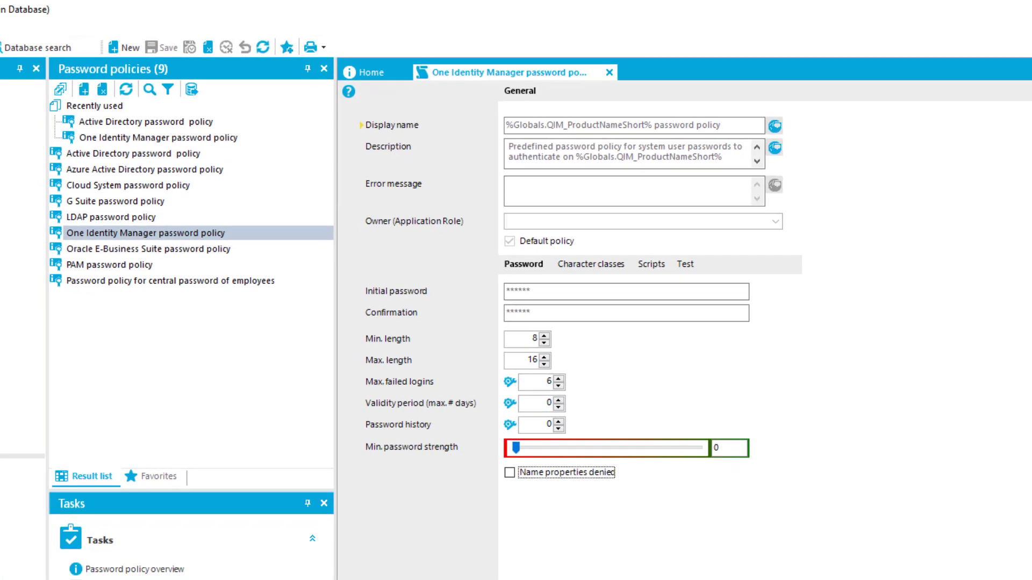
# Select the test employee in the Employees list to view their Locked login entry
pyautogui.click(44, 106)
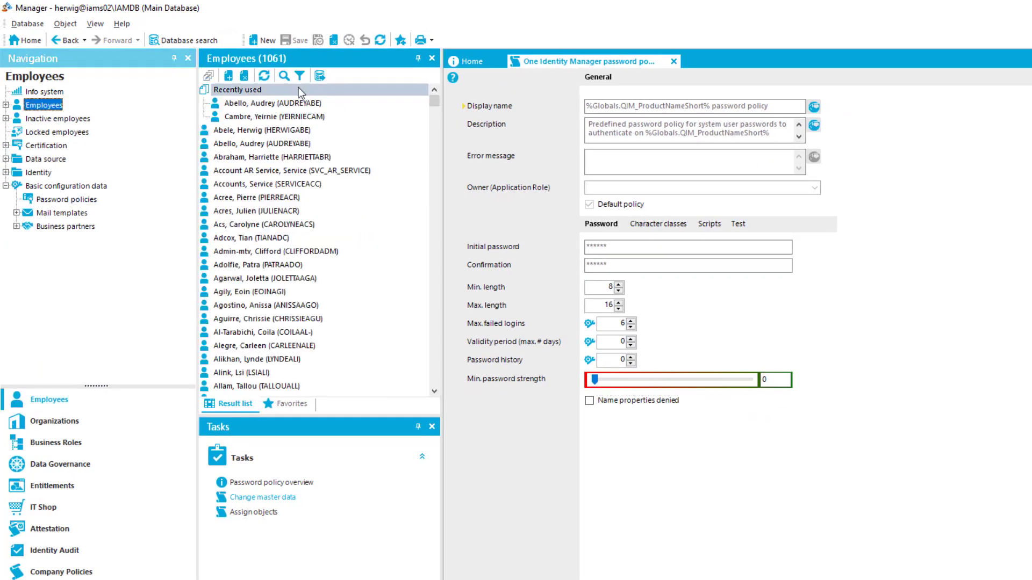
pyautogui.click(265, 77)
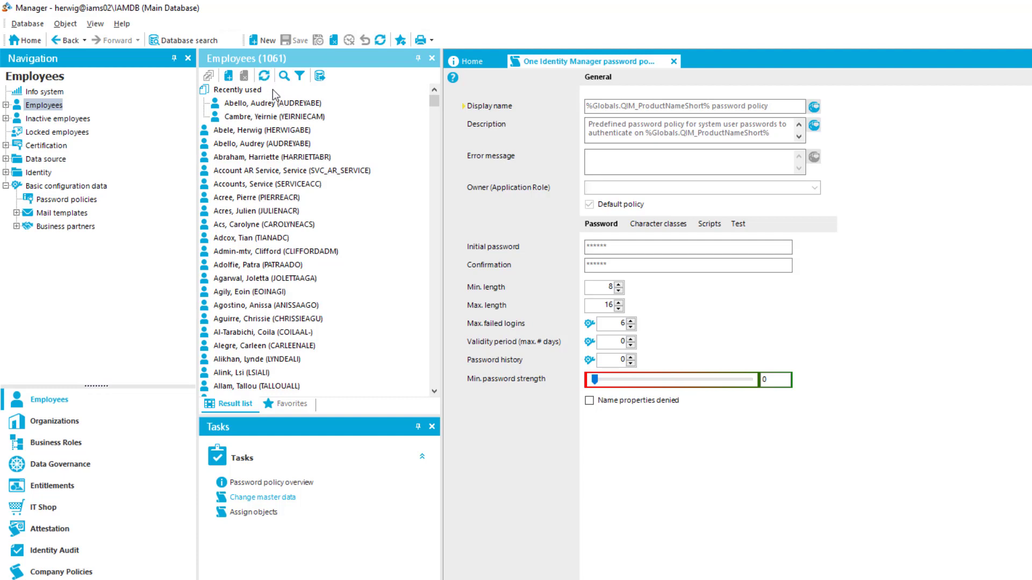
pyautogui.click(283, 118)
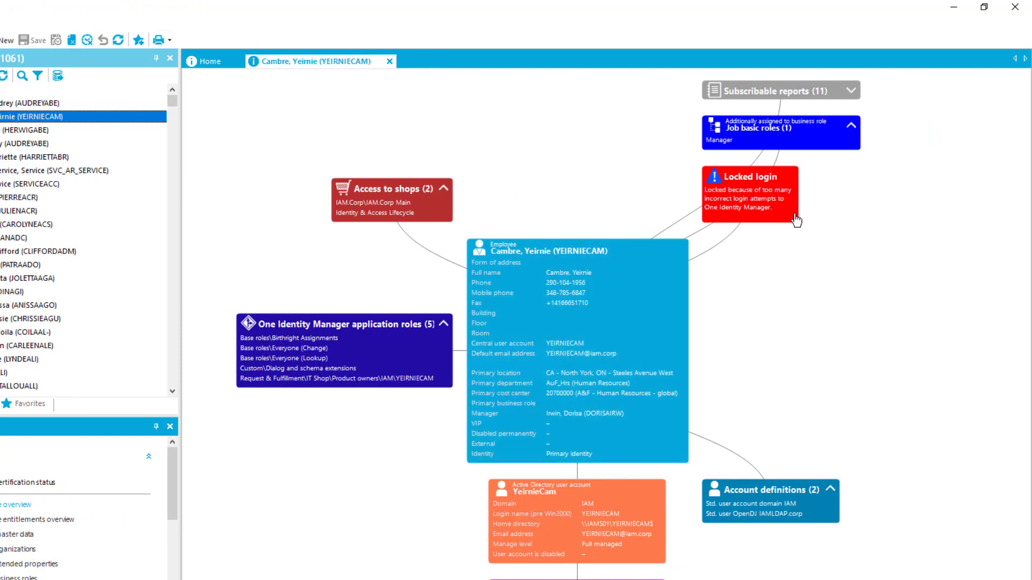
pyautogui.moveTo(797, 205); pyautogui.dragTo(869, 267)
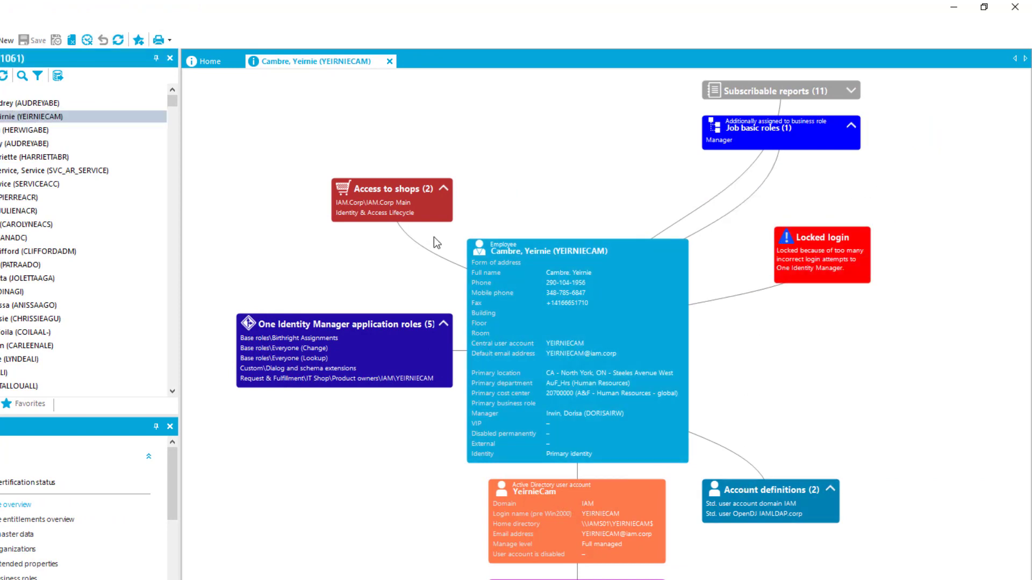
# Open the employee's master data and review the organizational, address, miscellaneous and user-defined details
pyautogui.doubleClick(543, 371)
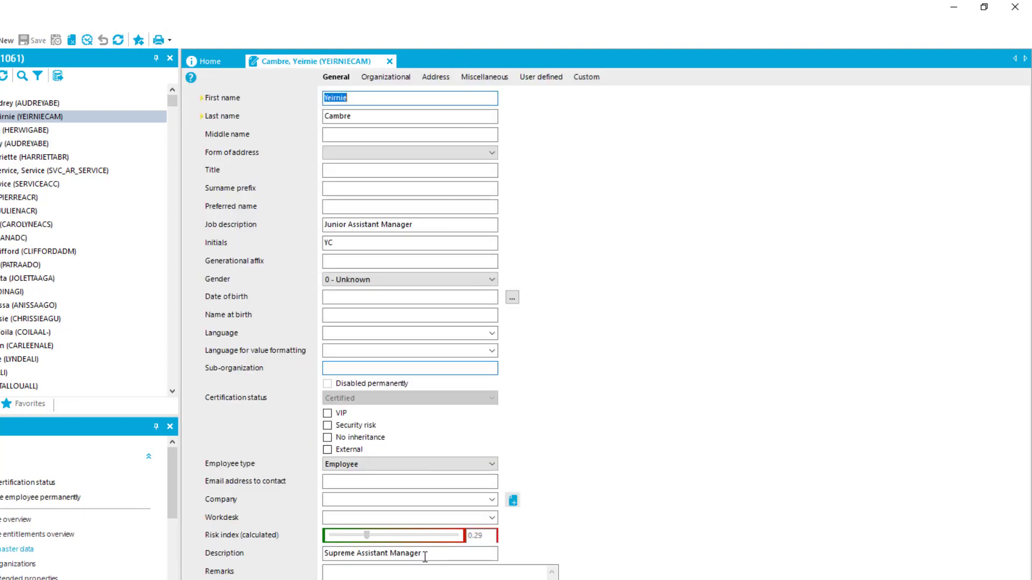
pyautogui.click(386, 78)
pyautogui.click(436, 81)
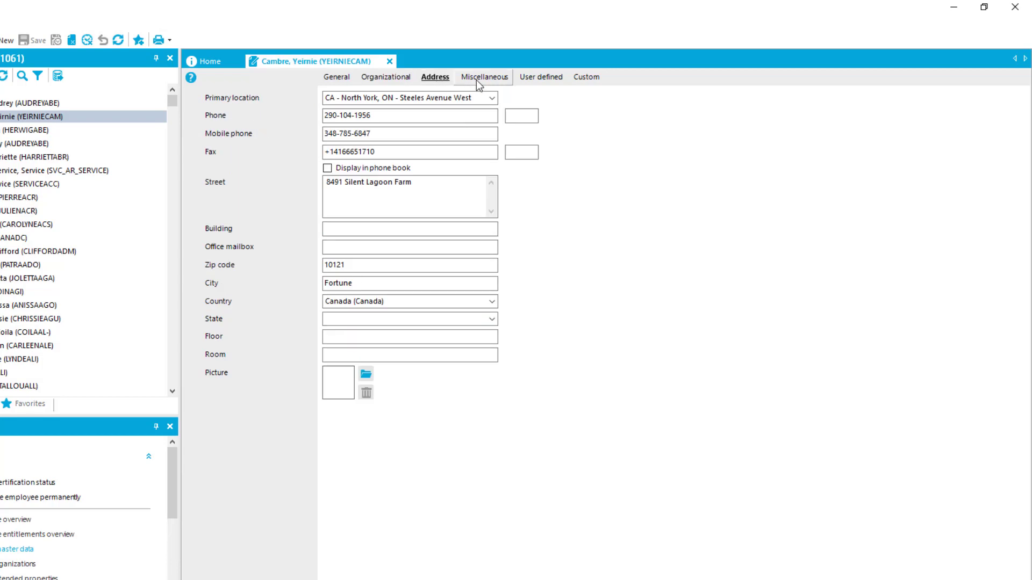
pyautogui.click(477, 78)
pyautogui.click(559, 80)
pyautogui.click(585, 78)
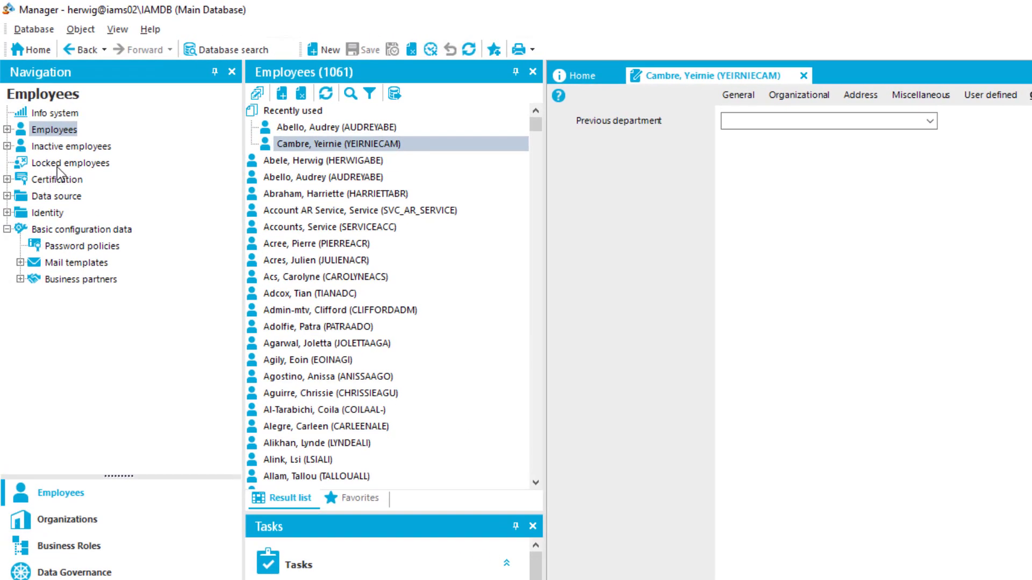
# Filter to Locked employees, open the employee's overview, and return to the browser
pyautogui.click(78, 164)
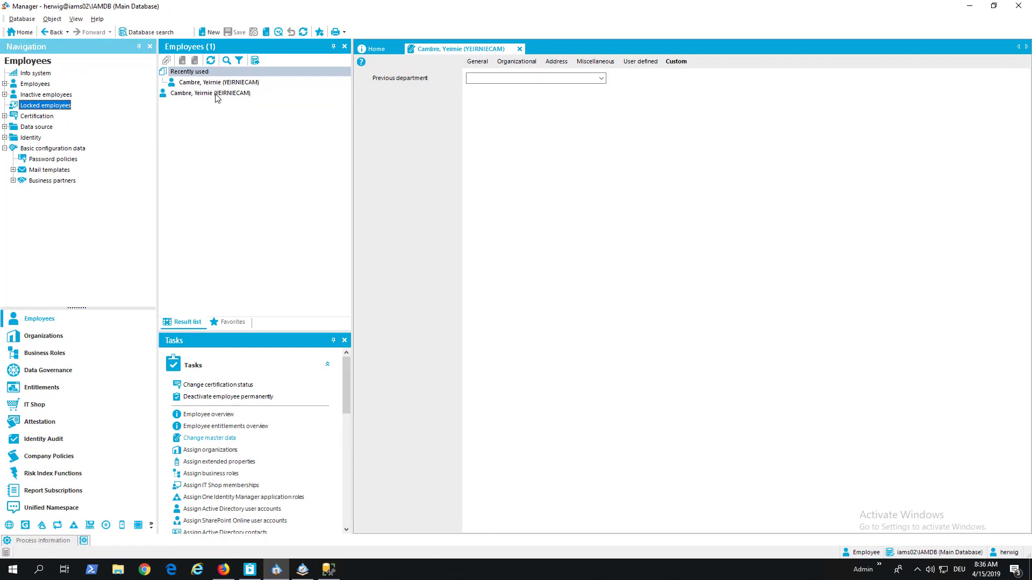
pyautogui.click(216, 94)
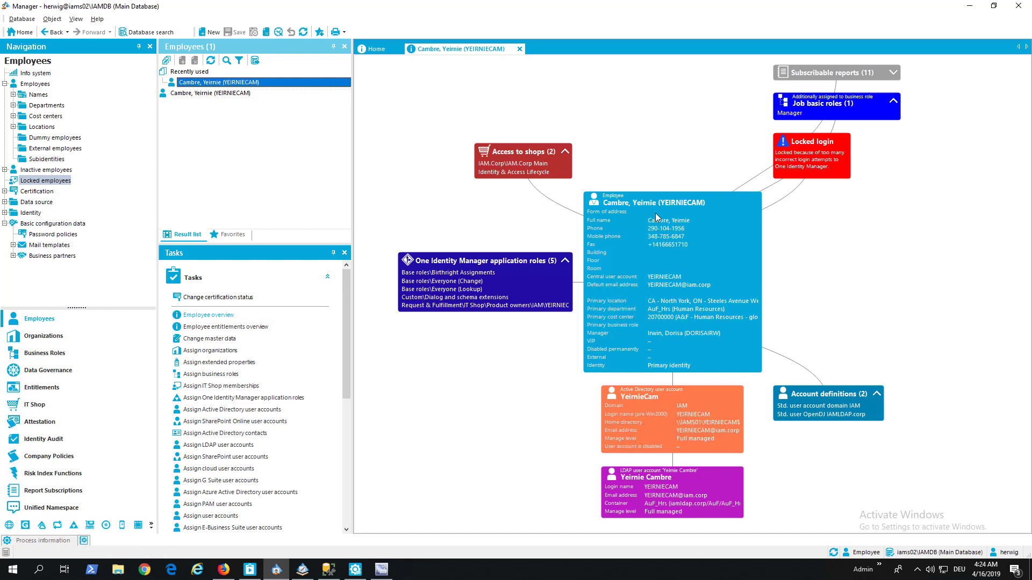
pyautogui.click(224, 570)
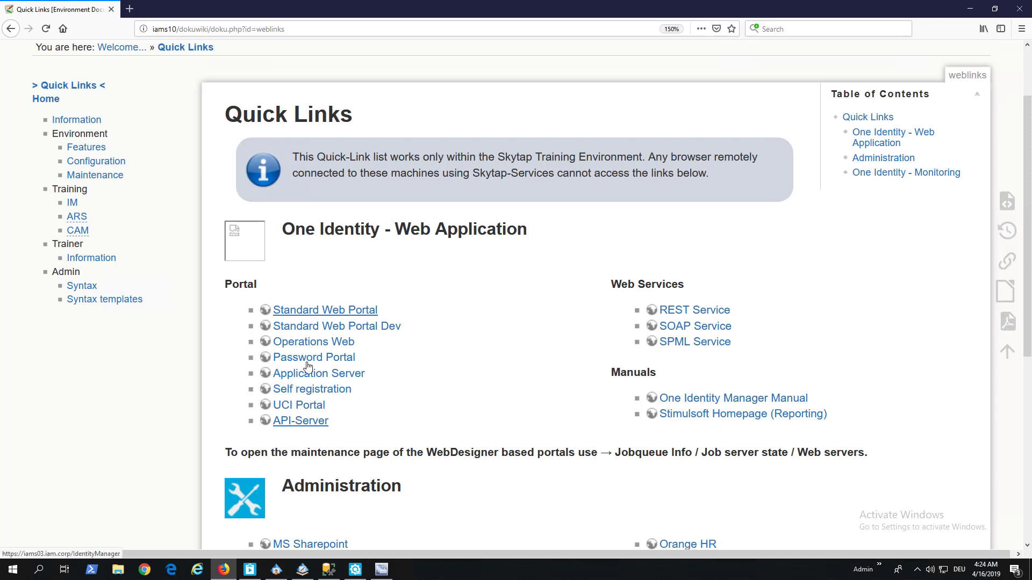
# Open the Operations Support Portal from the API Server start page, then return to Manager
pyautogui.click(317, 421)
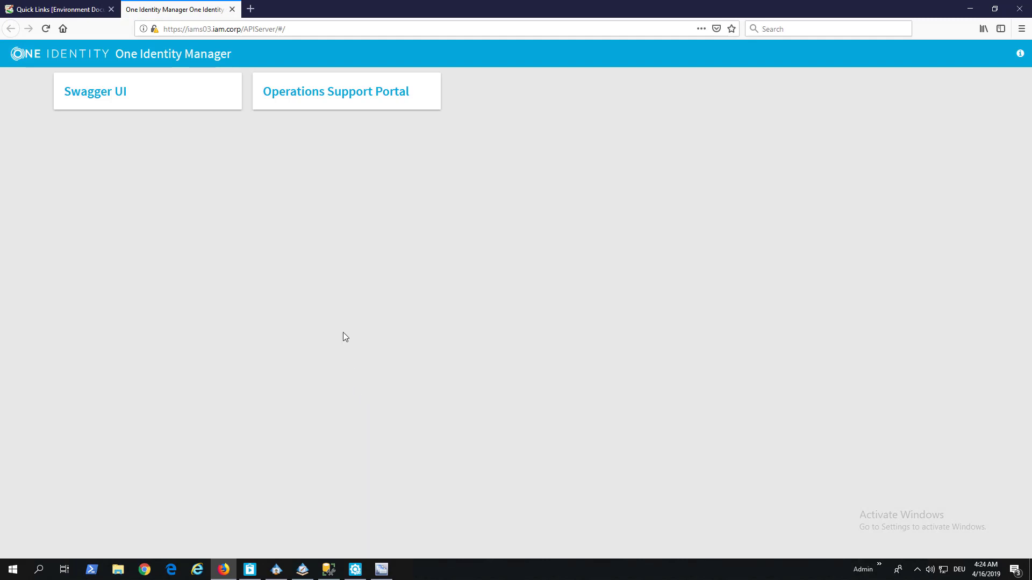
pyautogui.click(333, 110)
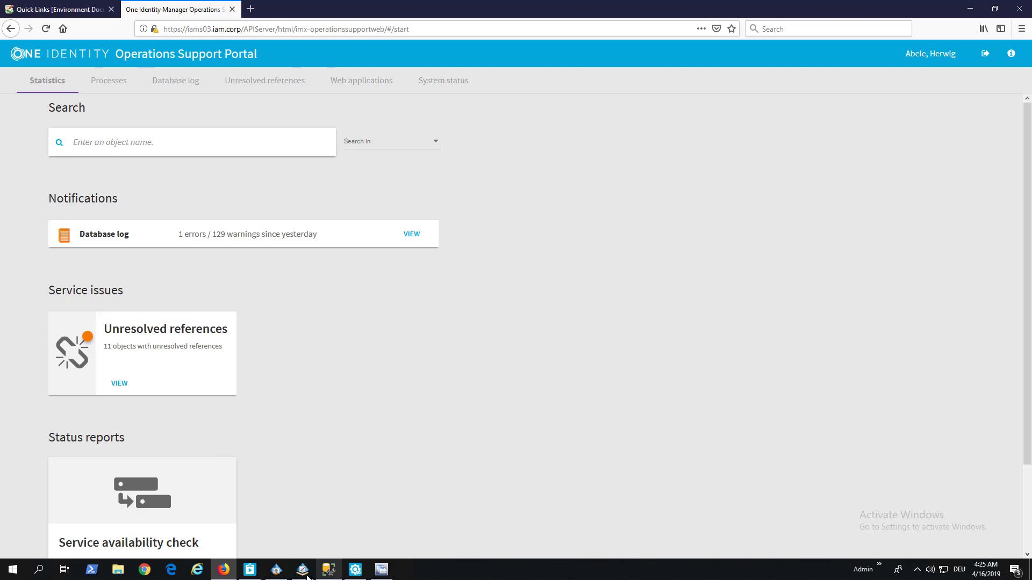
pyautogui.click(276, 570)
# Look up the employee's central user account and find that employee in the Operations Support Portal
pyautogui.doubleClick(666, 213)
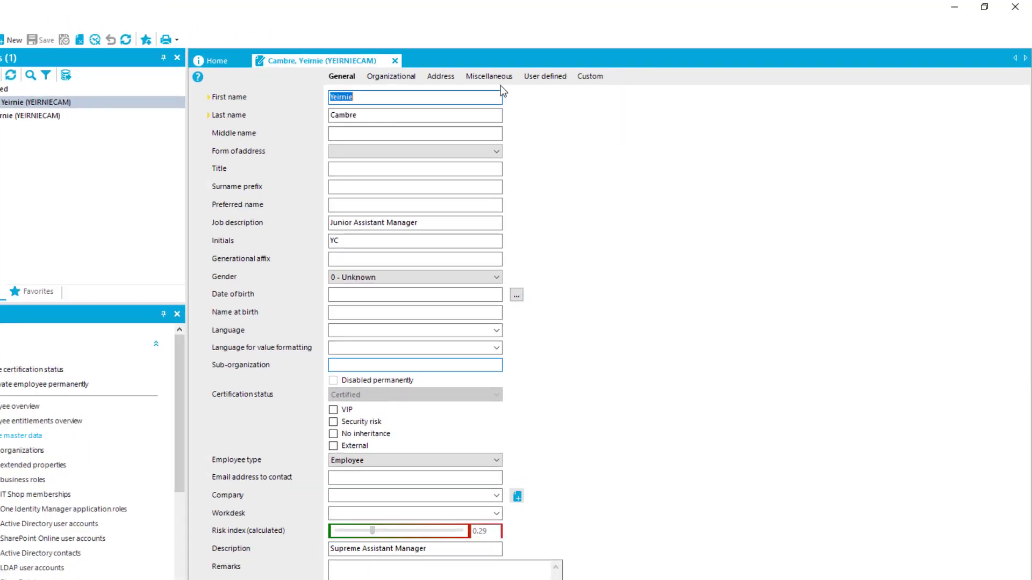
pyautogui.click(489, 76)
pyautogui.hotkey('ctrl', 'c')
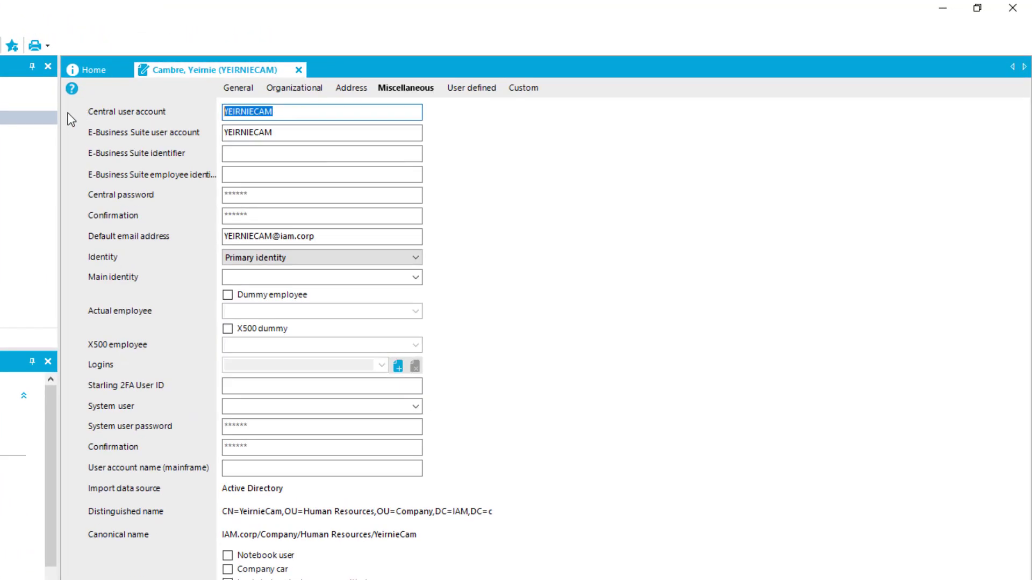
pyautogui.click(943, 8)
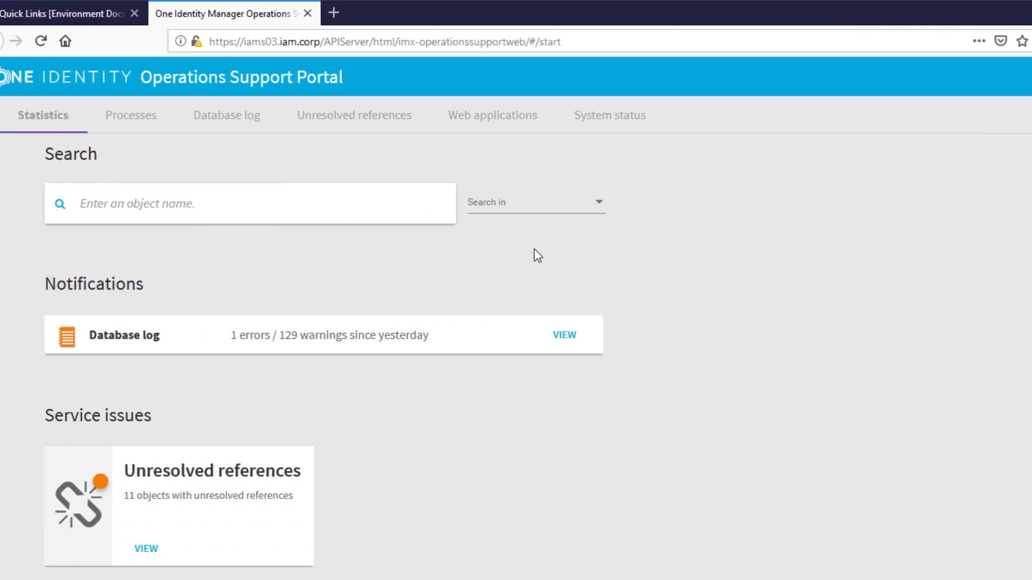
pyautogui.click(263, 204)
pyautogui.hotkey('ctrl', 'v')
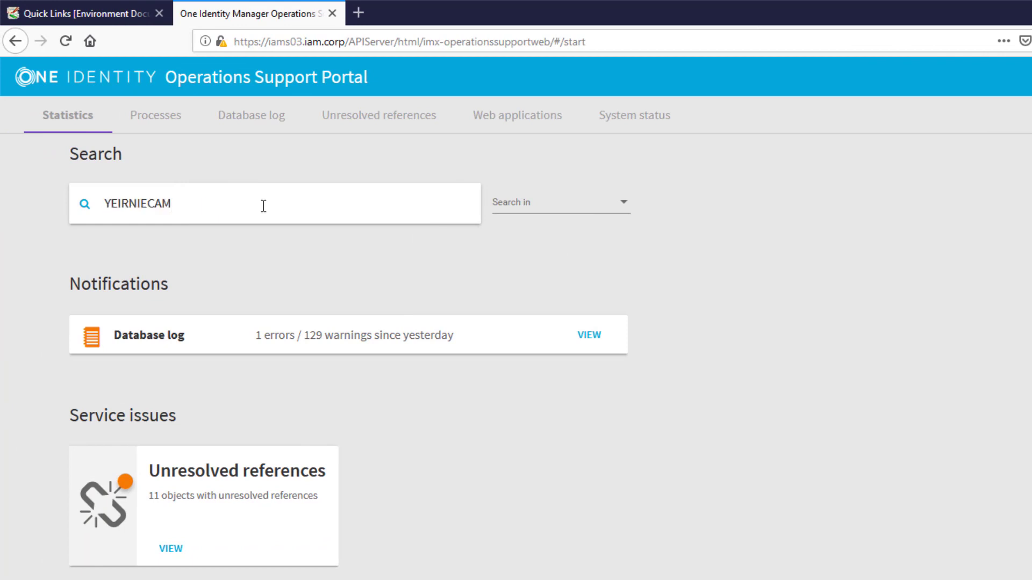
pyautogui.click(199, 245)
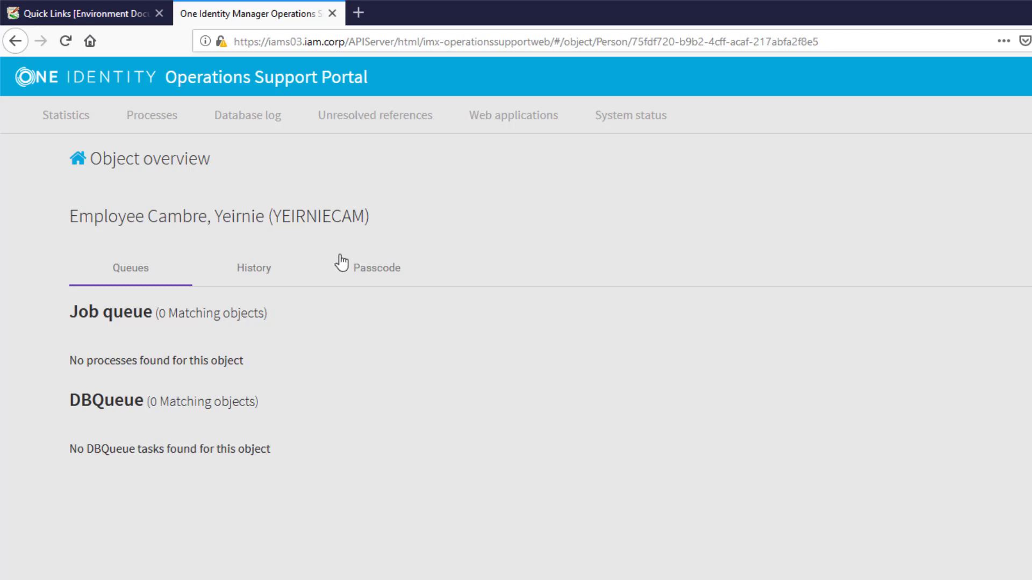
# Create a 2-hour temporary passcode for the employee, copy it, and go to Quick Links
pyautogui.click(376, 274)
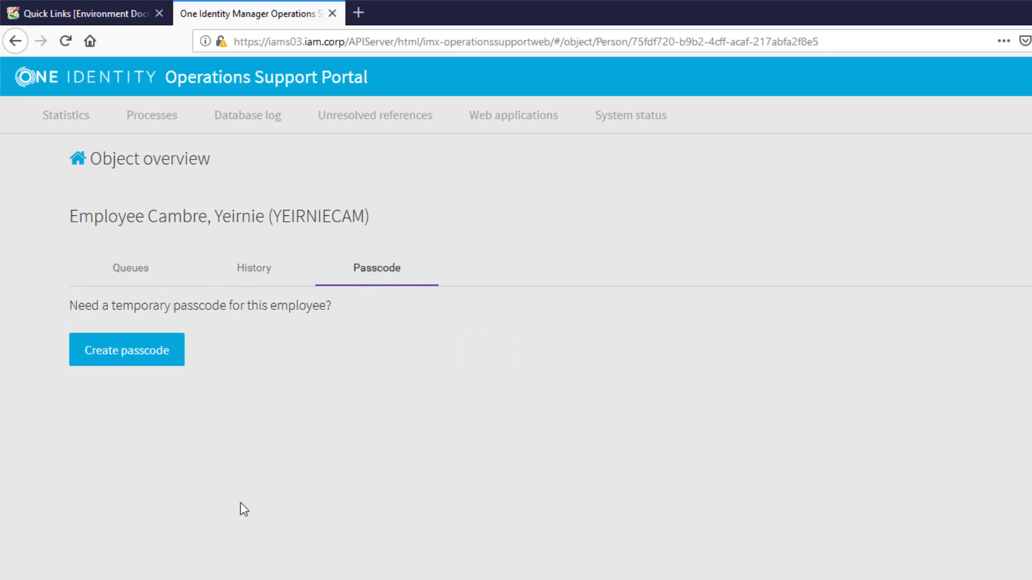
pyautogui.click(128, 355)
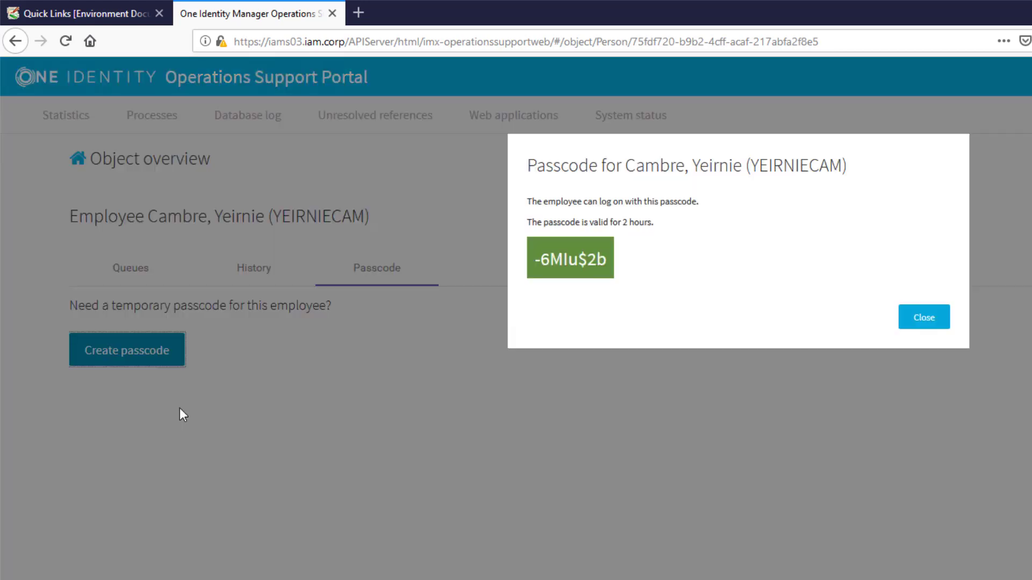
pyautogui.moveTo(610, 268); pyautogui.dragTo(525, 271)
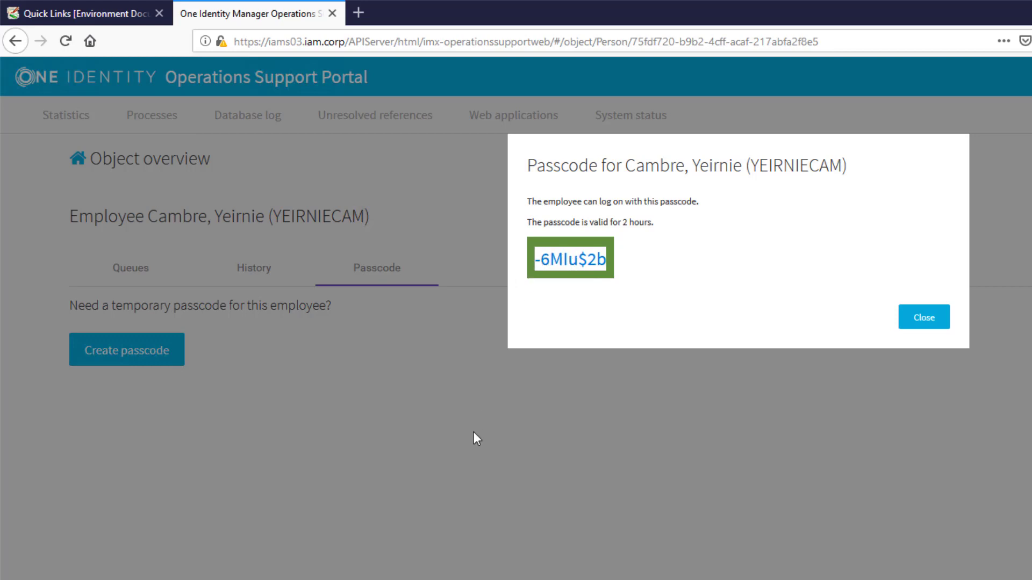
pyautogui.click(930, 325)
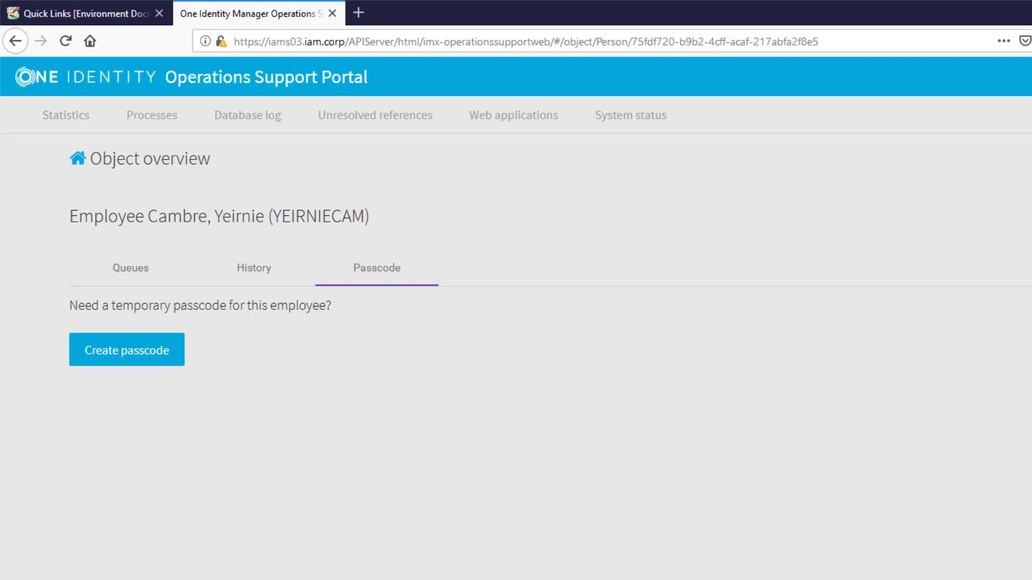
pyautogui.click(83, 13)
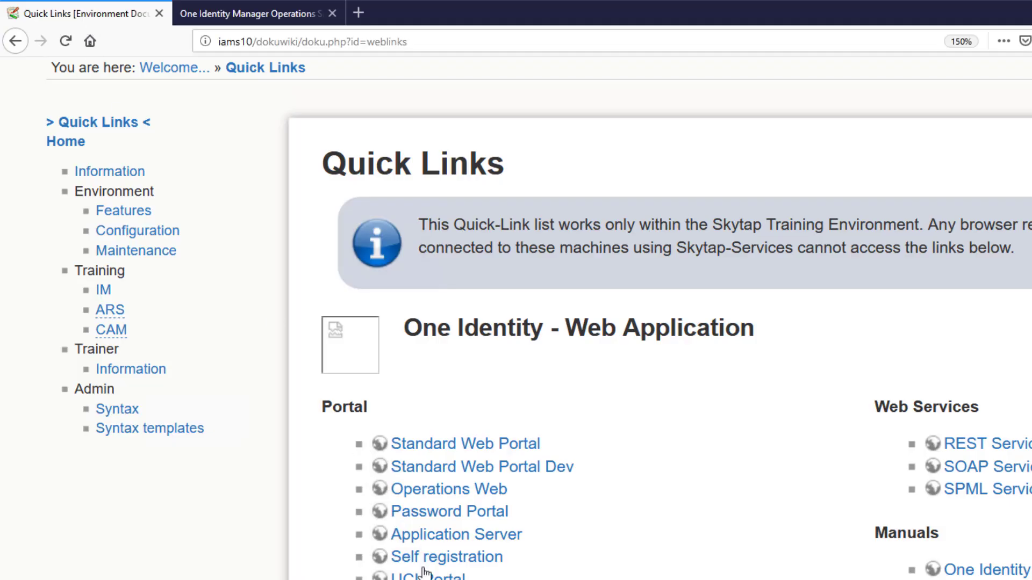
# Open the Password Reset Portal and enter the employee's central user account
pyautogui.click(476, 513)
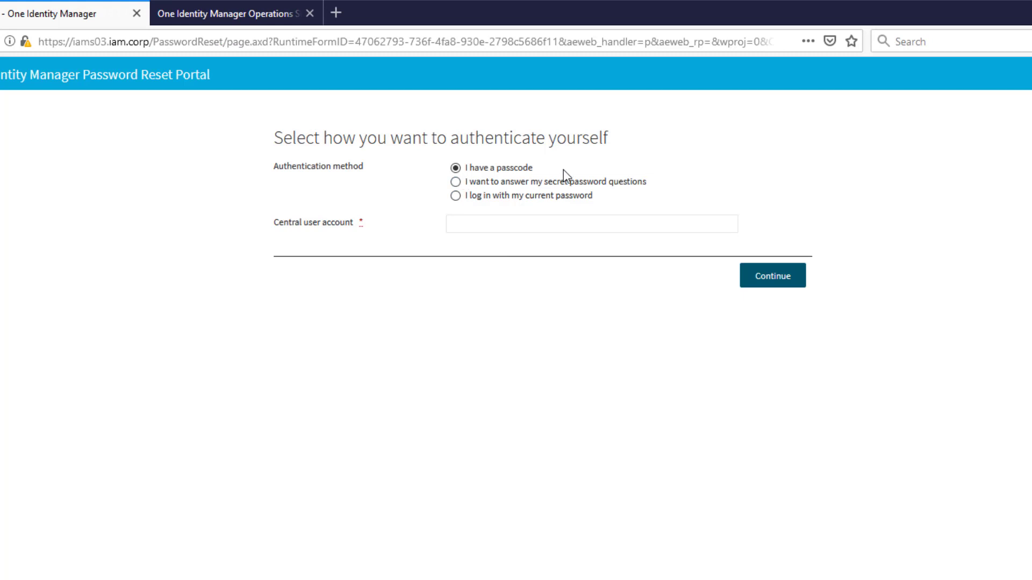
pyautogui.click(457, 225)
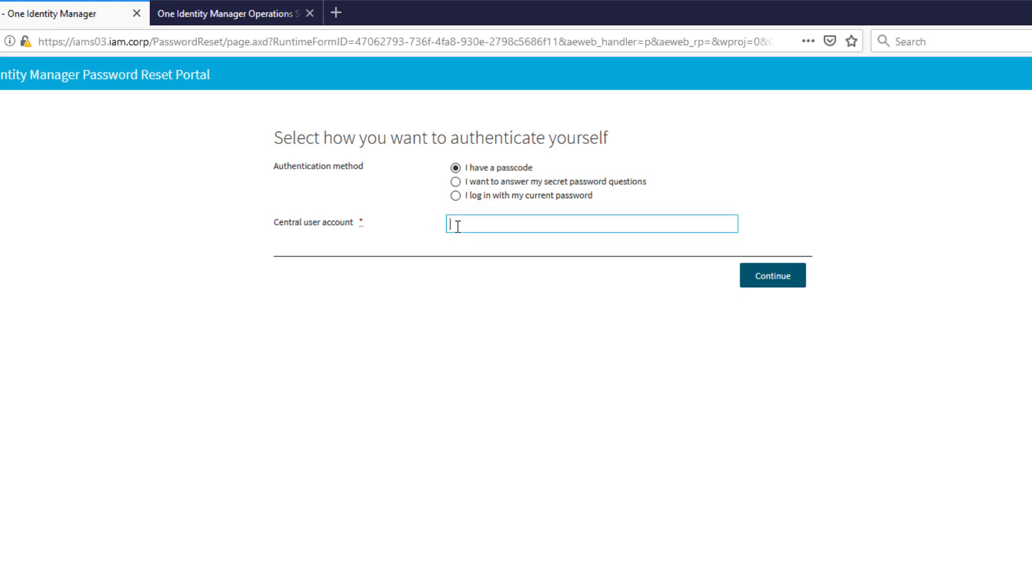
pyautogui.write('VERONICAM')
pyautogui.click(774, 276)
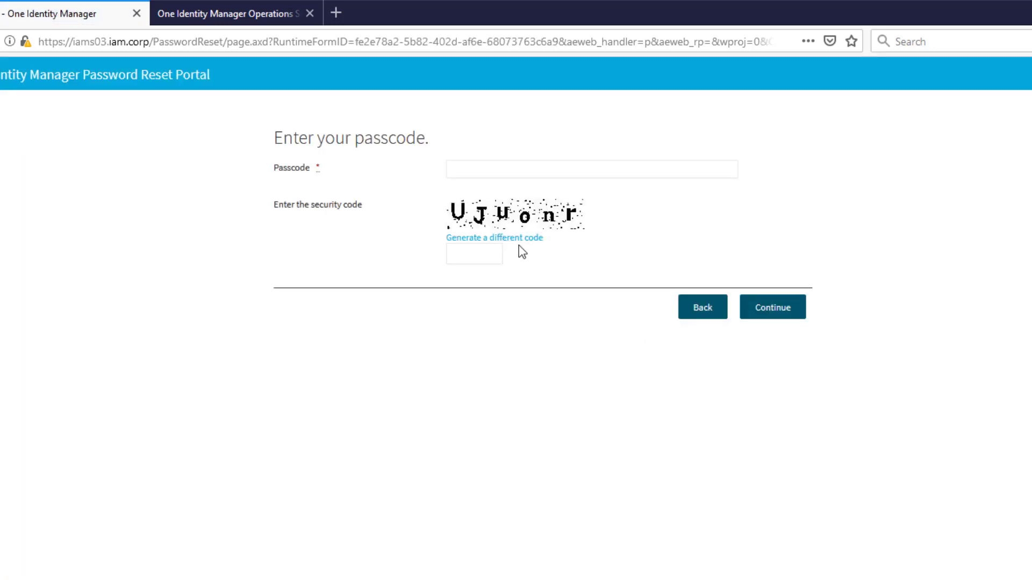
# Enter the copied temporary passcode and the displayed security code, then submit
pyautogui.click(450, 168)
pyautogui.hotkey('ctrl', 'v')
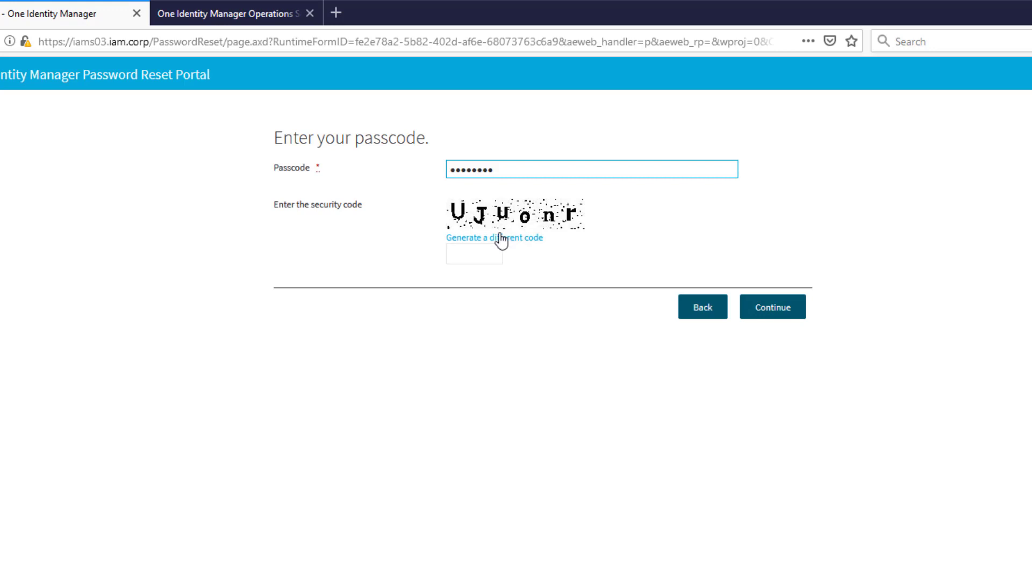
pyautogui.click(472, 250)
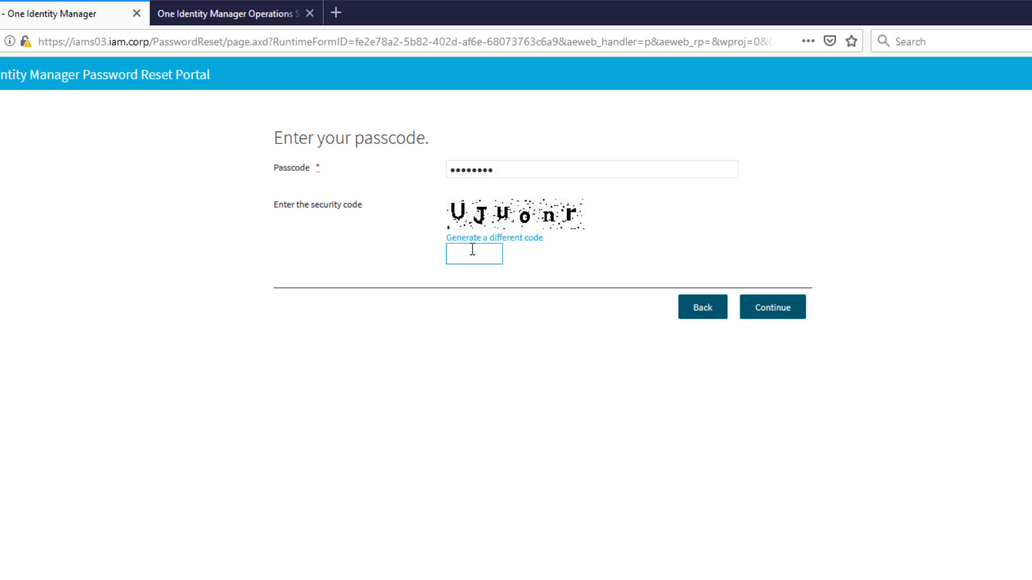
pyautogui.write('UJuonr')
pyautogui.click(774, 308)
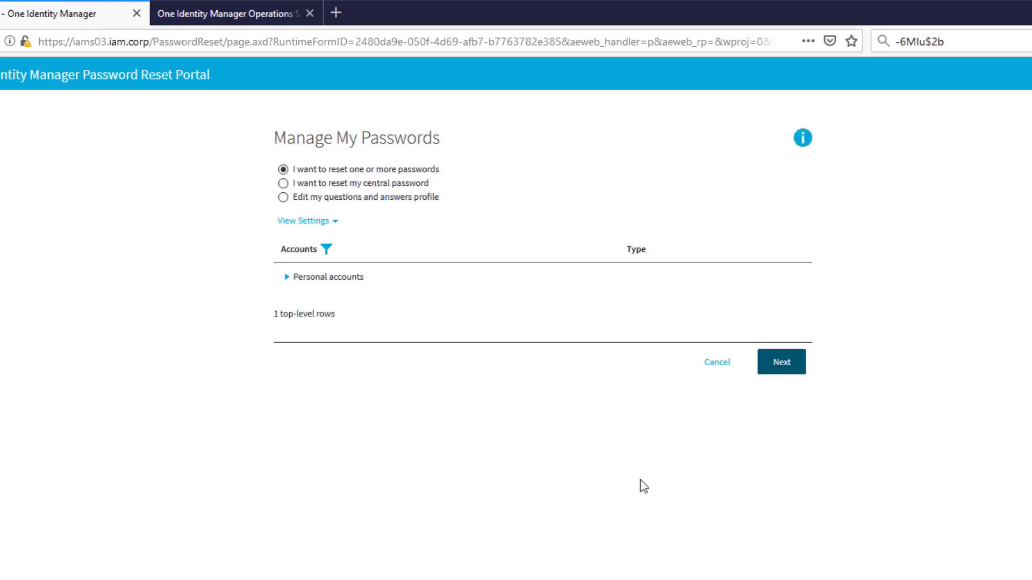
# Choose the employee's Personal login under Personal accounts for the password reset
pyautogui.click(781, 368)
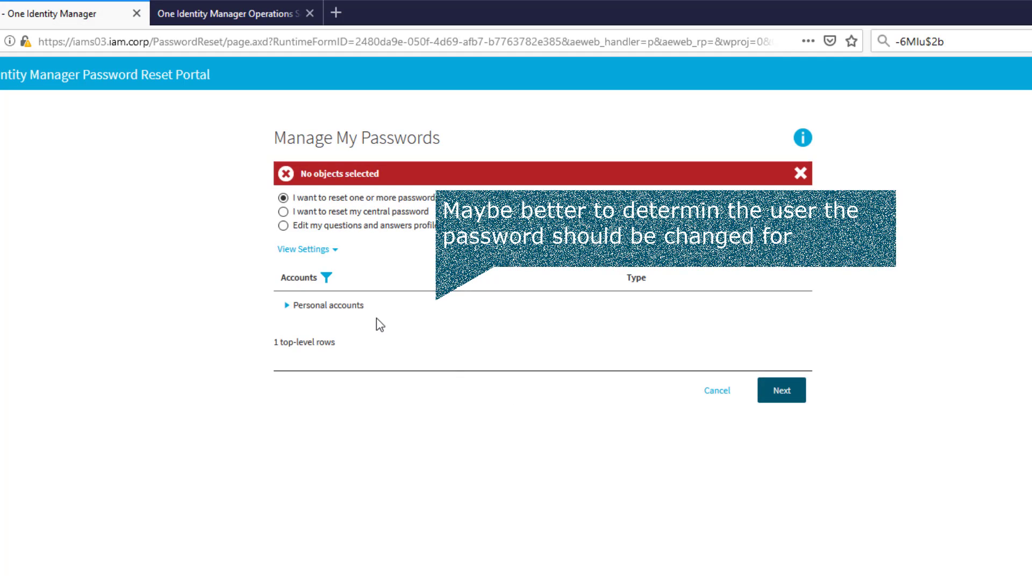
pyautogui.click(288, 308)
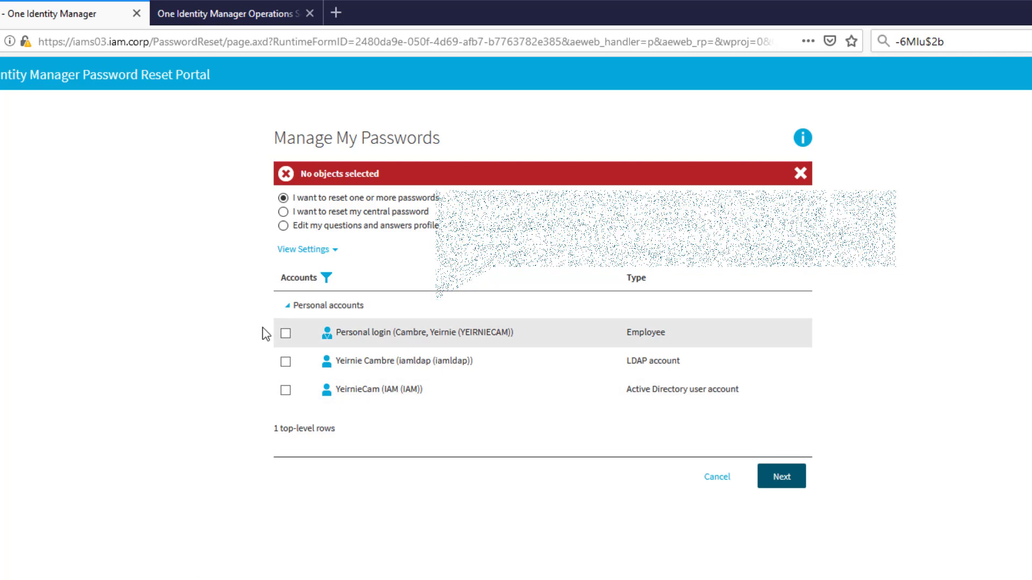
pyautogui.click(285, 333)
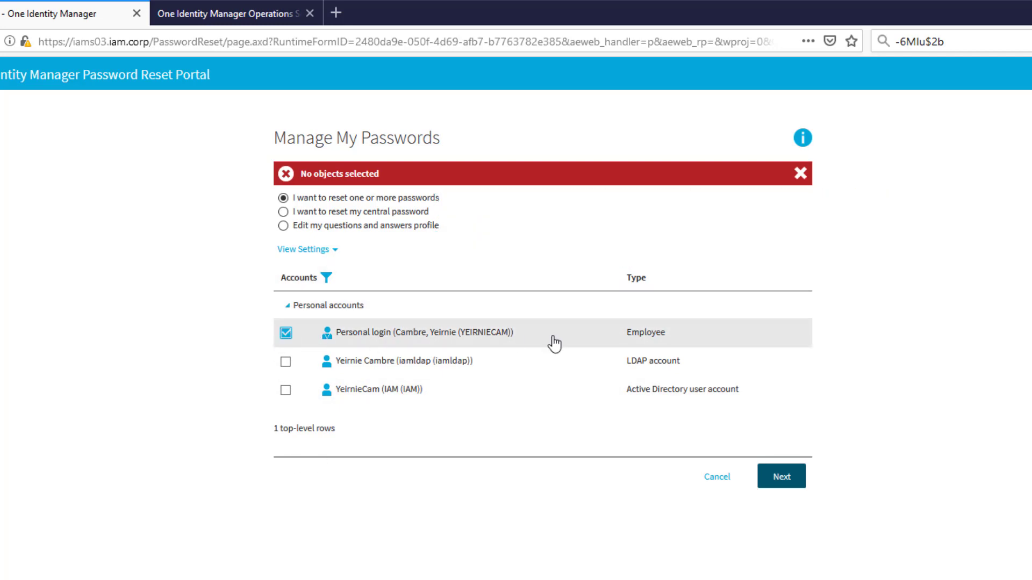
pyautogui.click(782, 478)
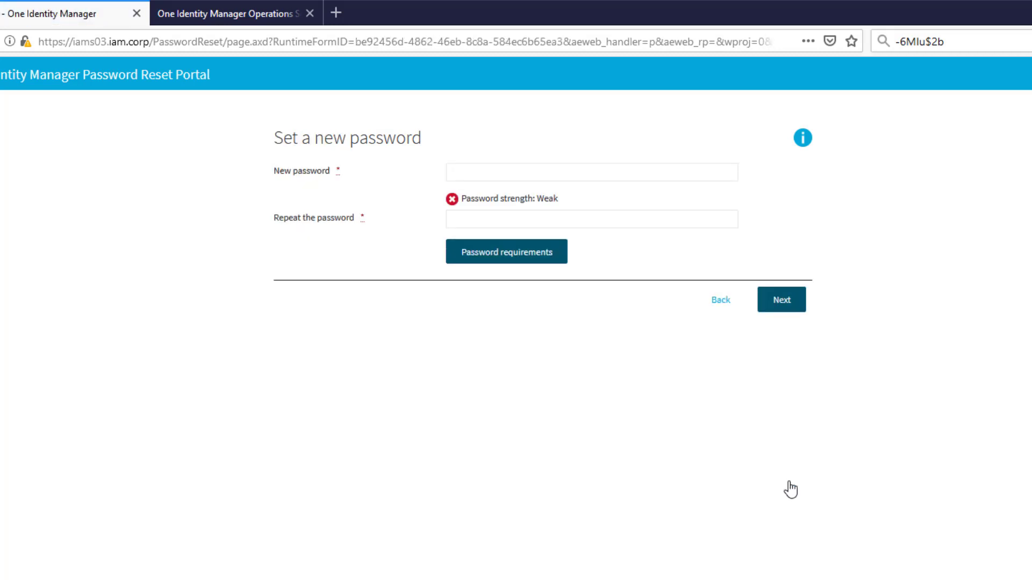
# Set and confirm a new password, log off, and reopen the locked employee's record
pyautogui.click(461, 173)
pyautogui.write('-••')
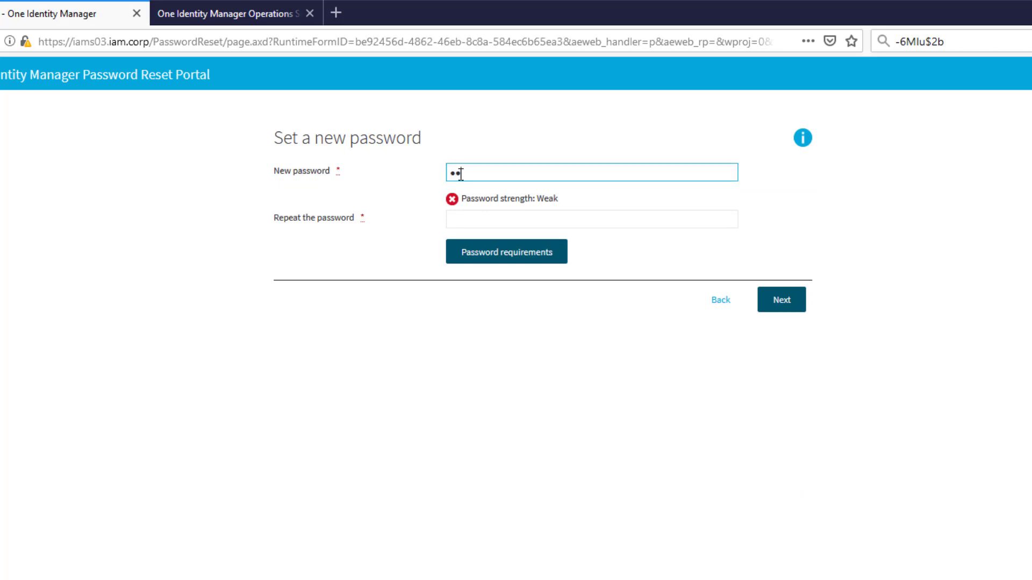
pyautogui.click(780, 308)
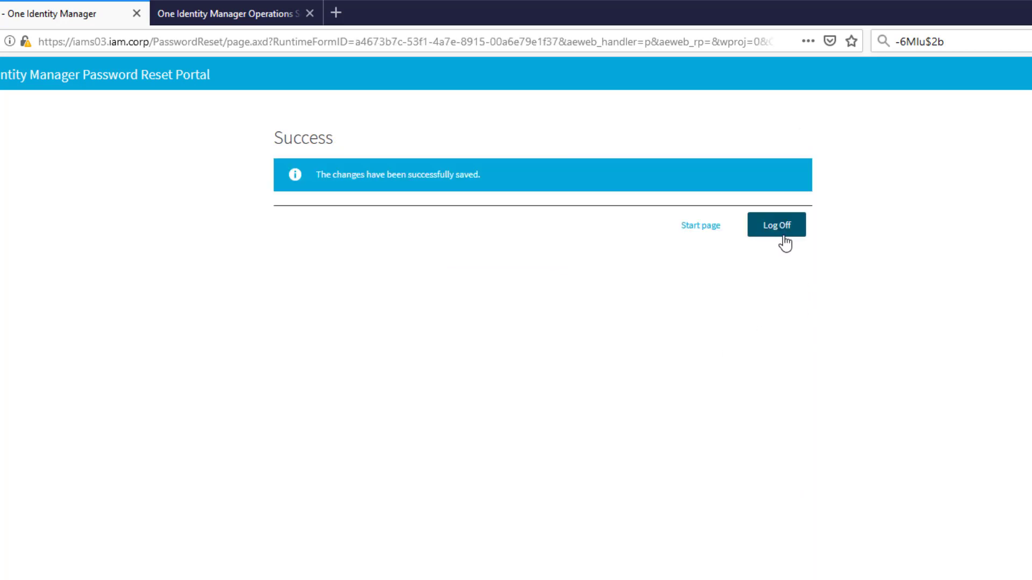
pyautogui.click(783, 237)
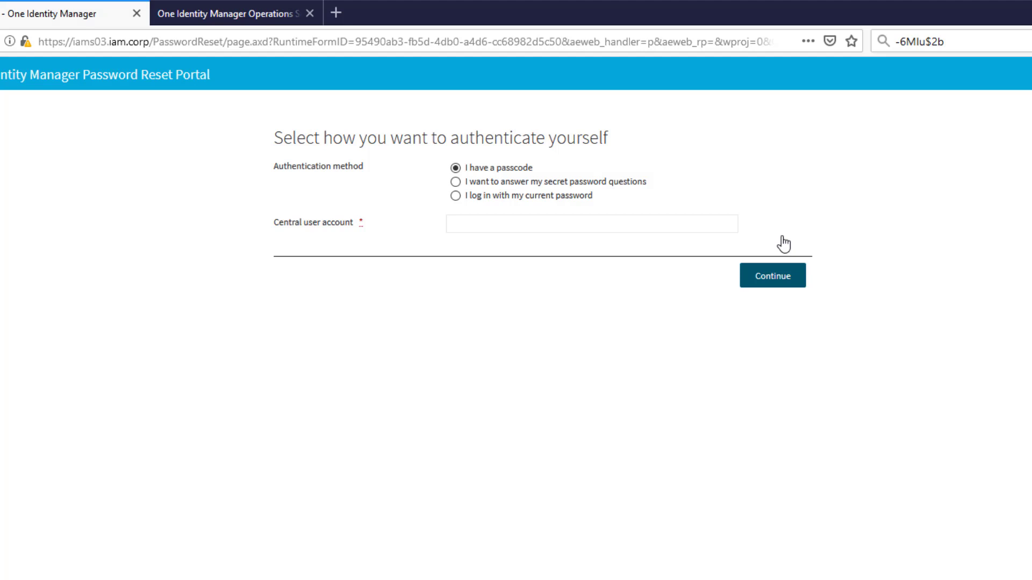
pyautogui.click(232, 15)
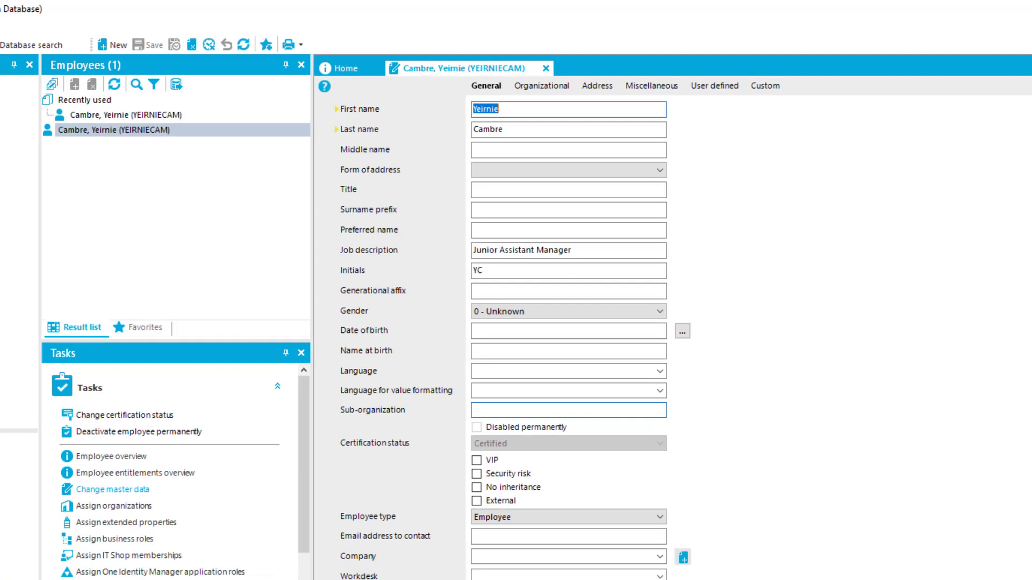
pyautogui.click(213, 95)
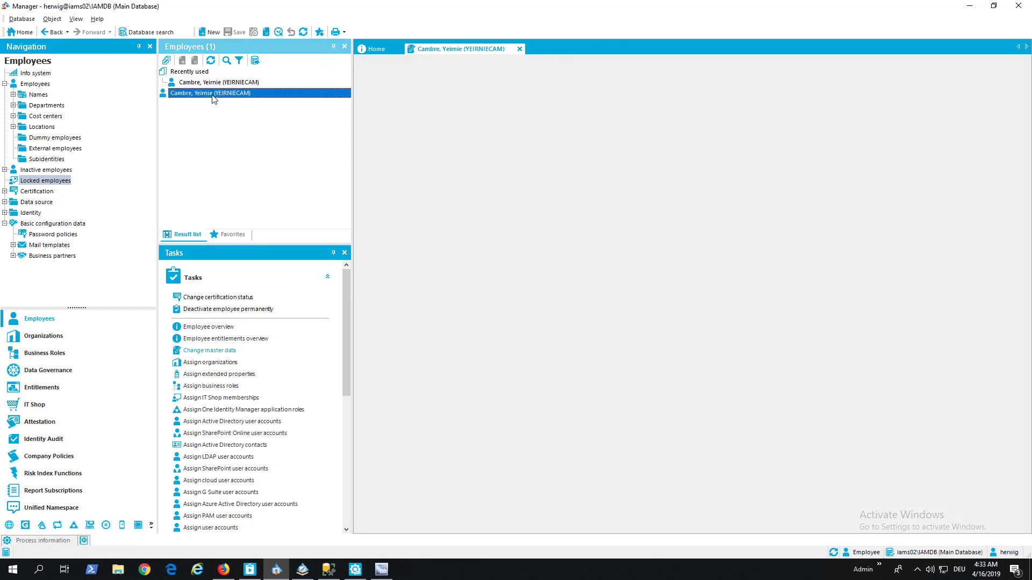